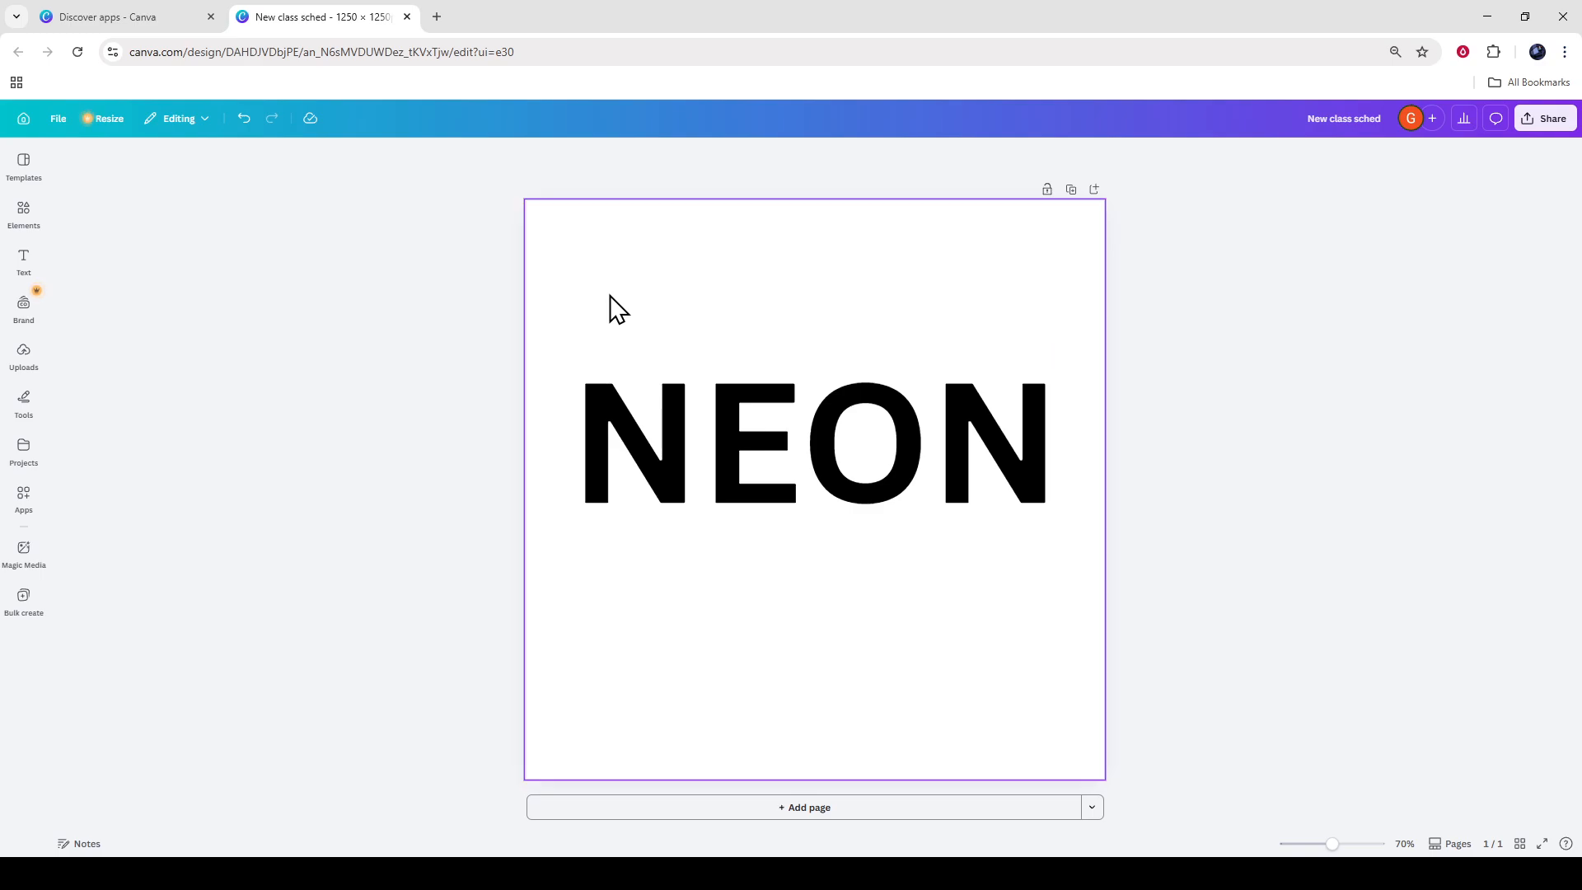
Add a default heading text box below the NEON text and delete it again
click(624, 312)
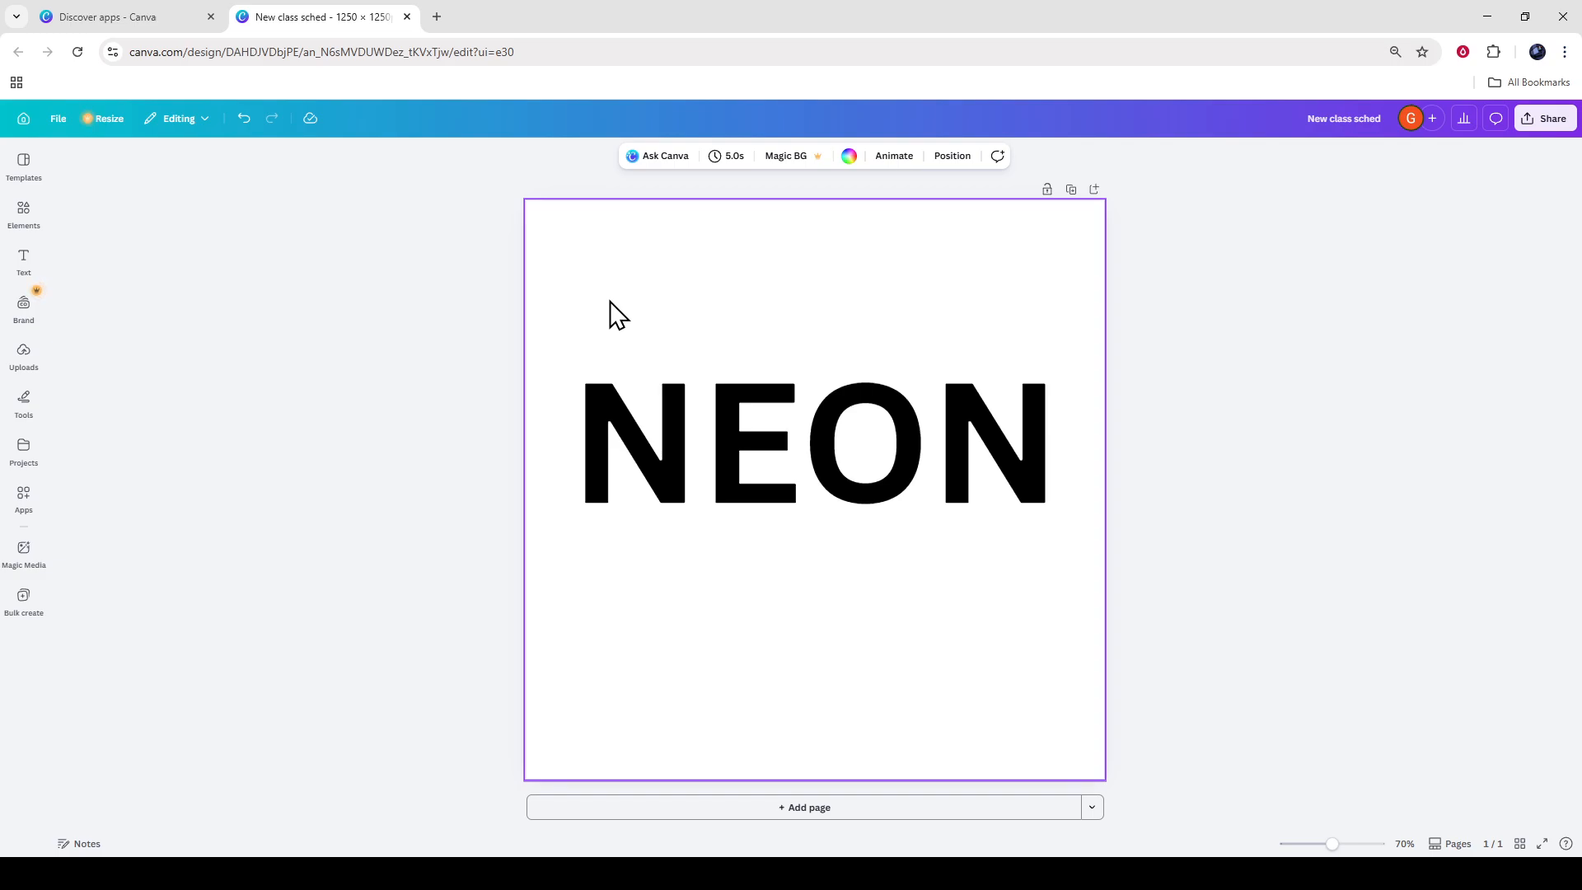
click(14, 264)
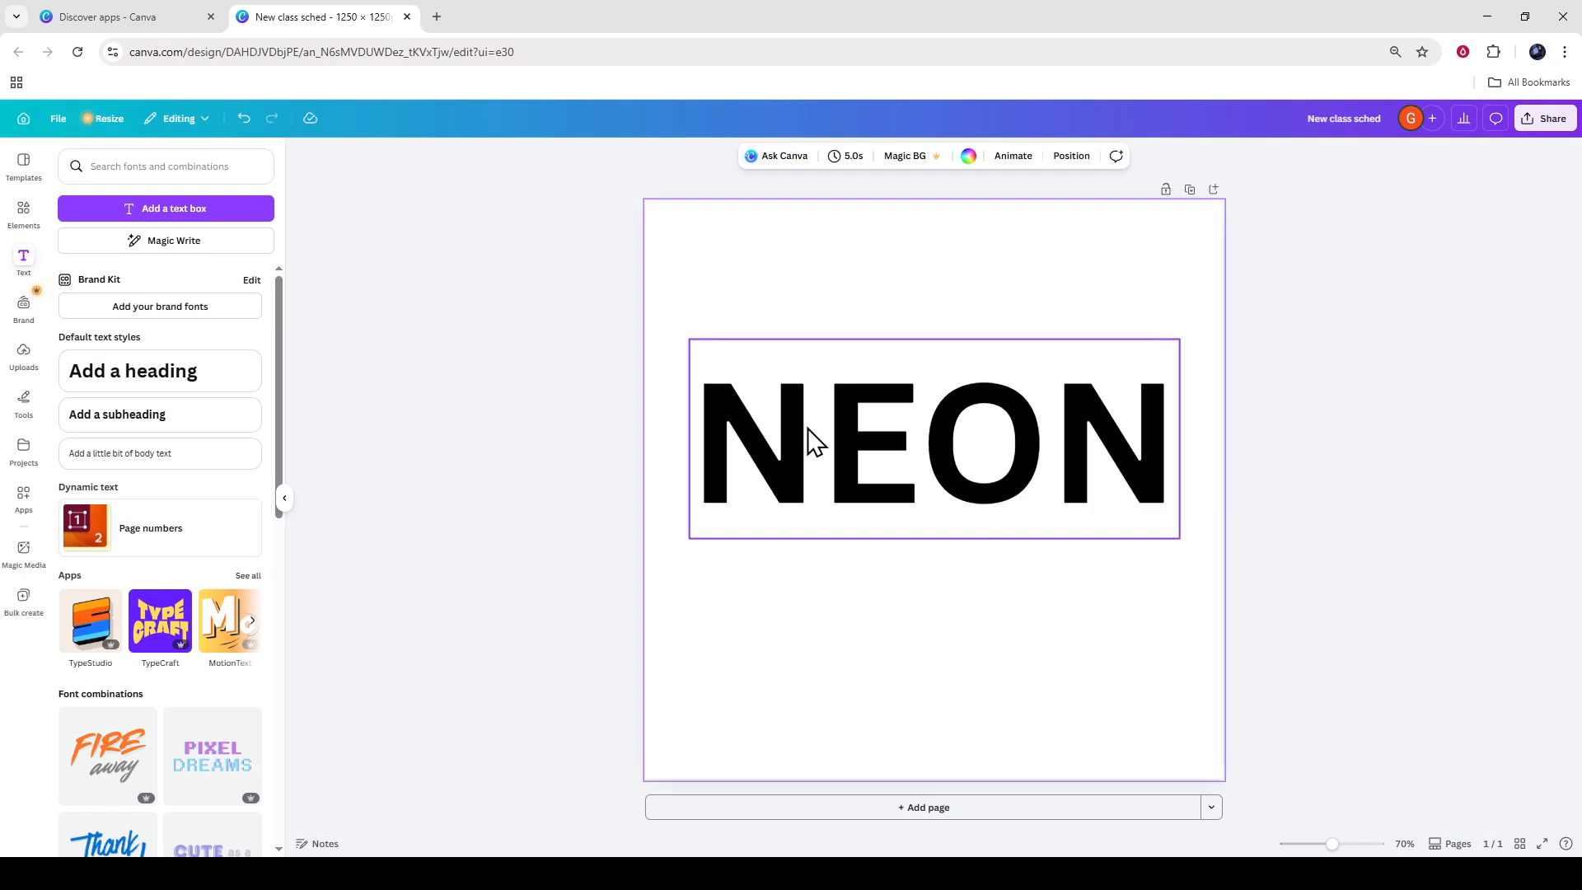
click(839, 443)
double_click(839, 437)
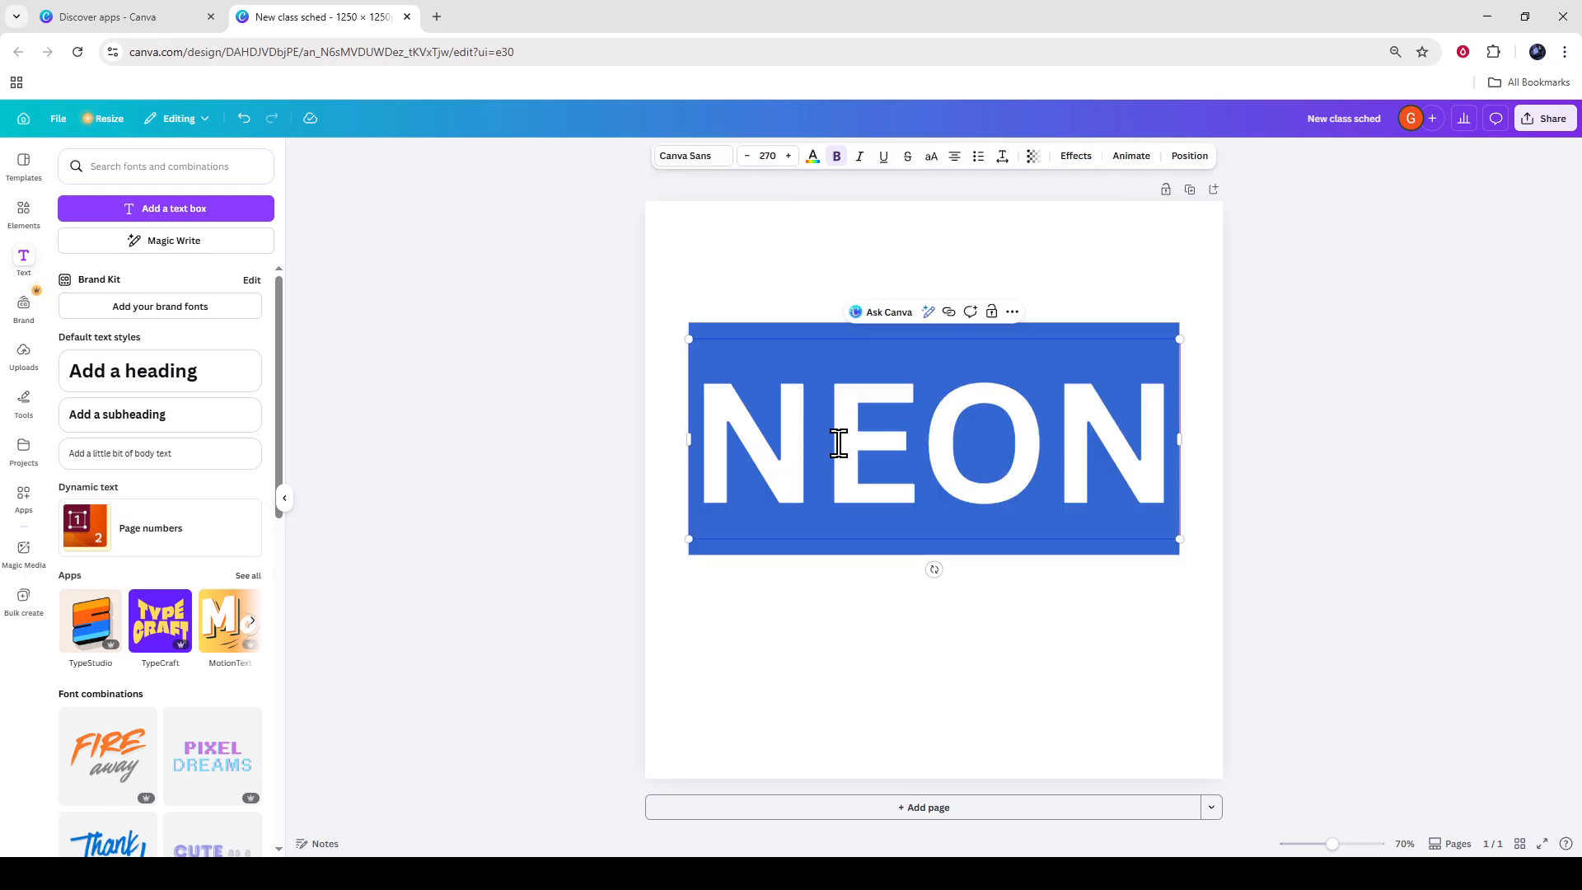
click(174, 372)
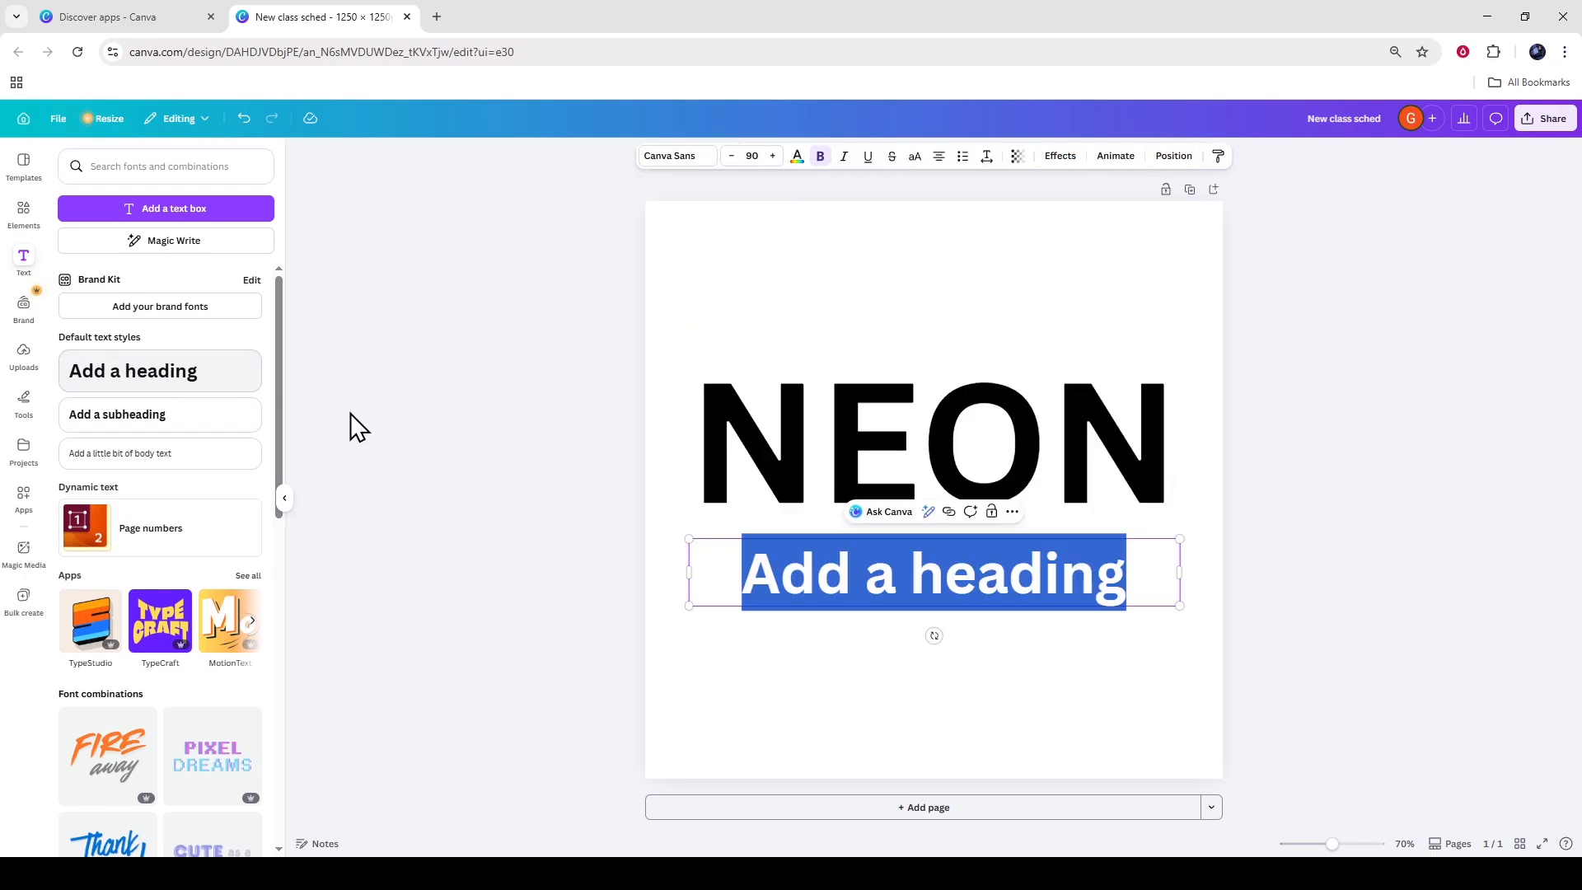
click(1001, 644)
click(1029, 600)
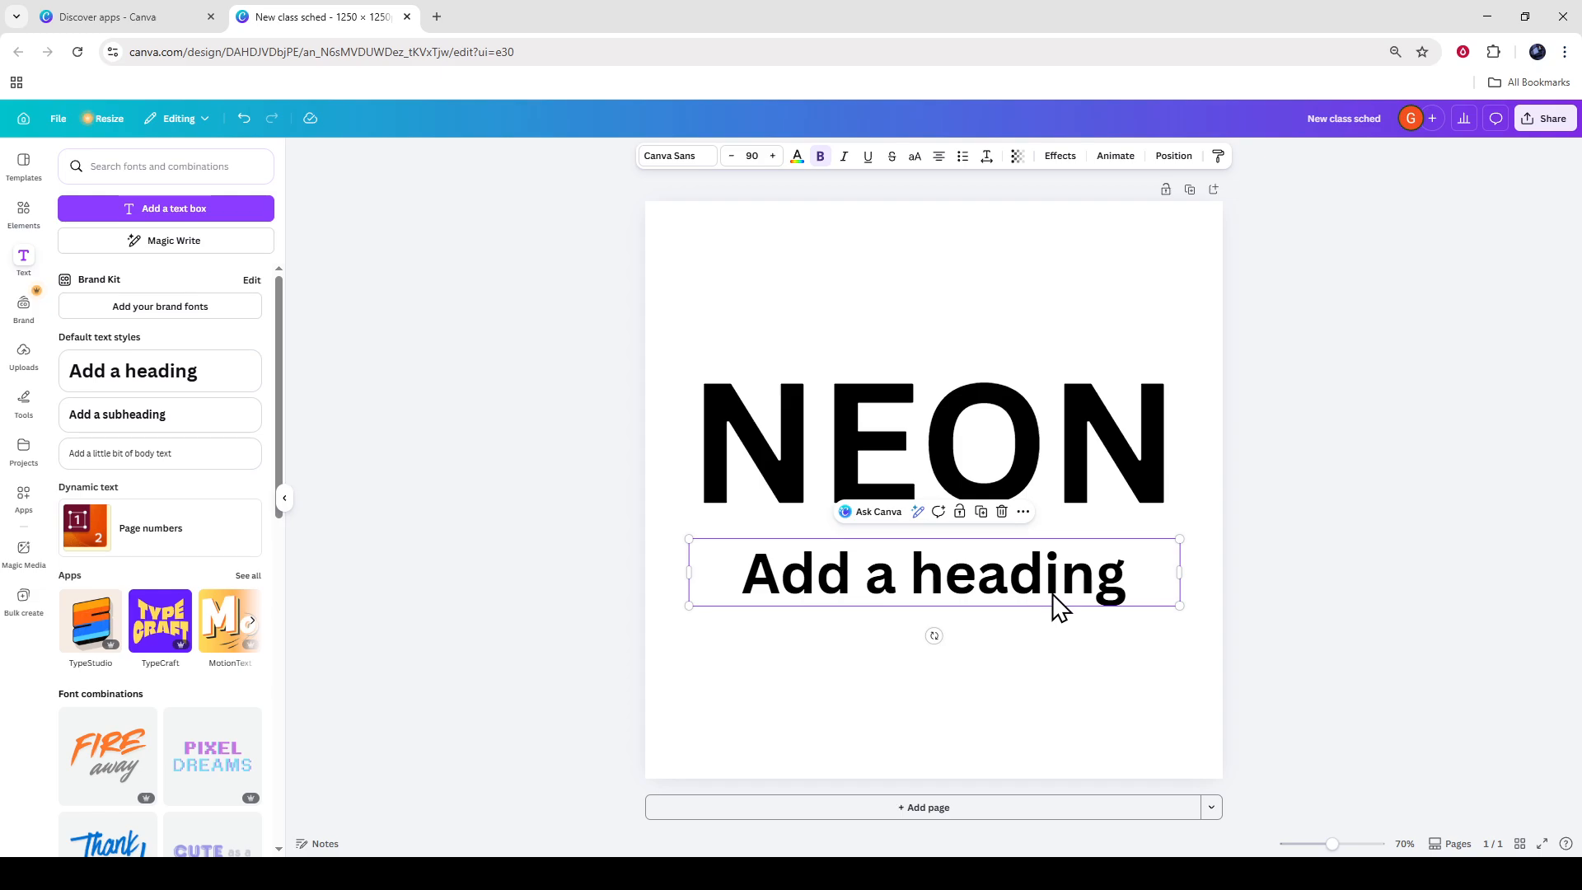
key(Delete)
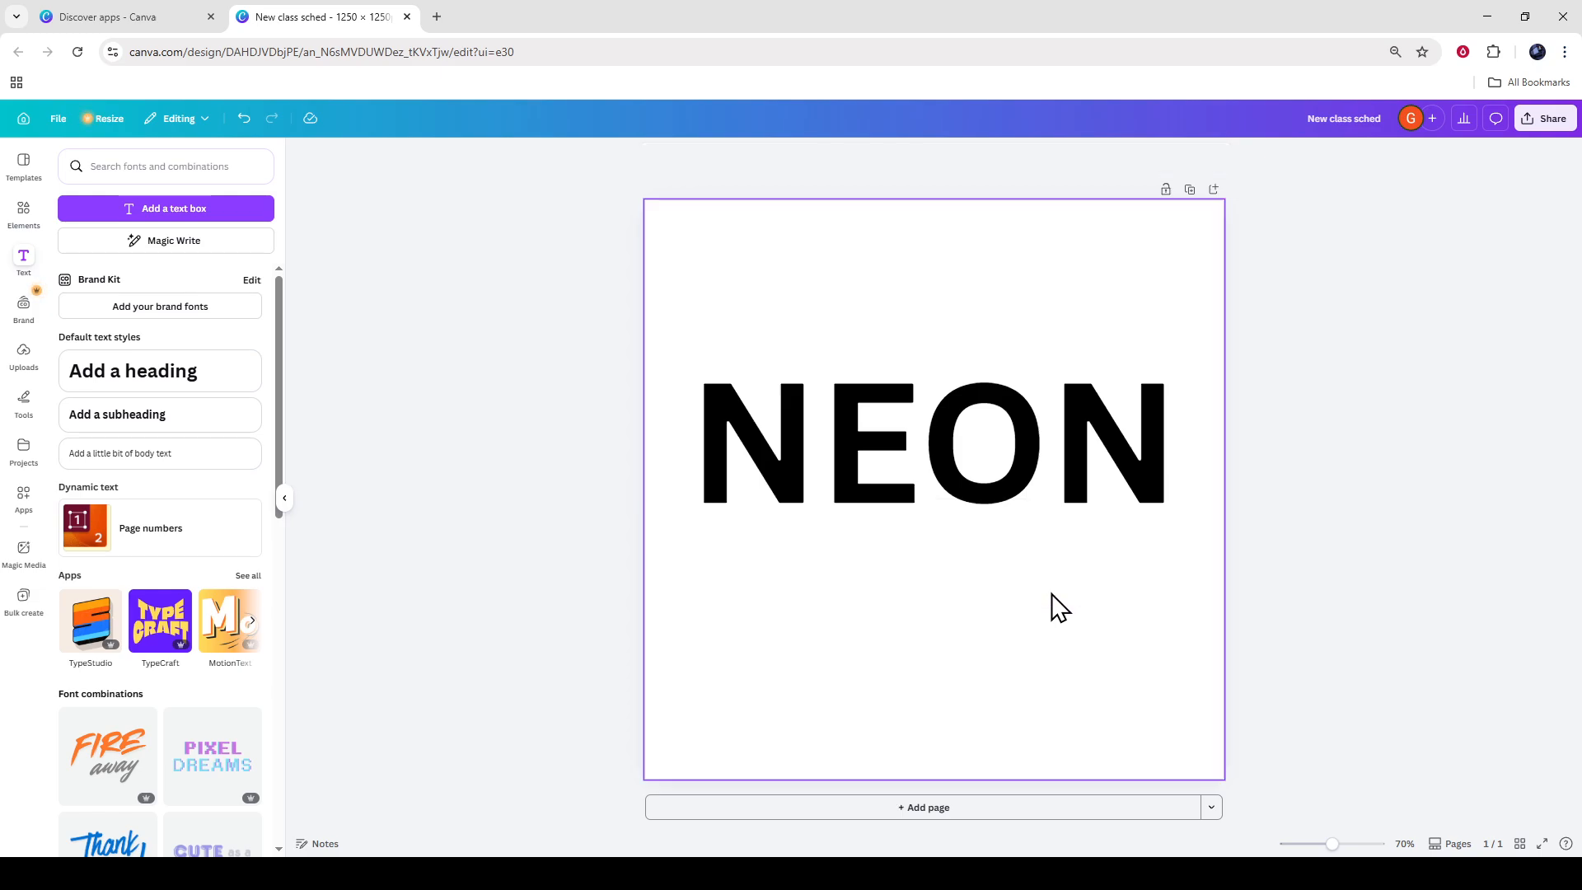
click(282, 501)
click(769, 450)
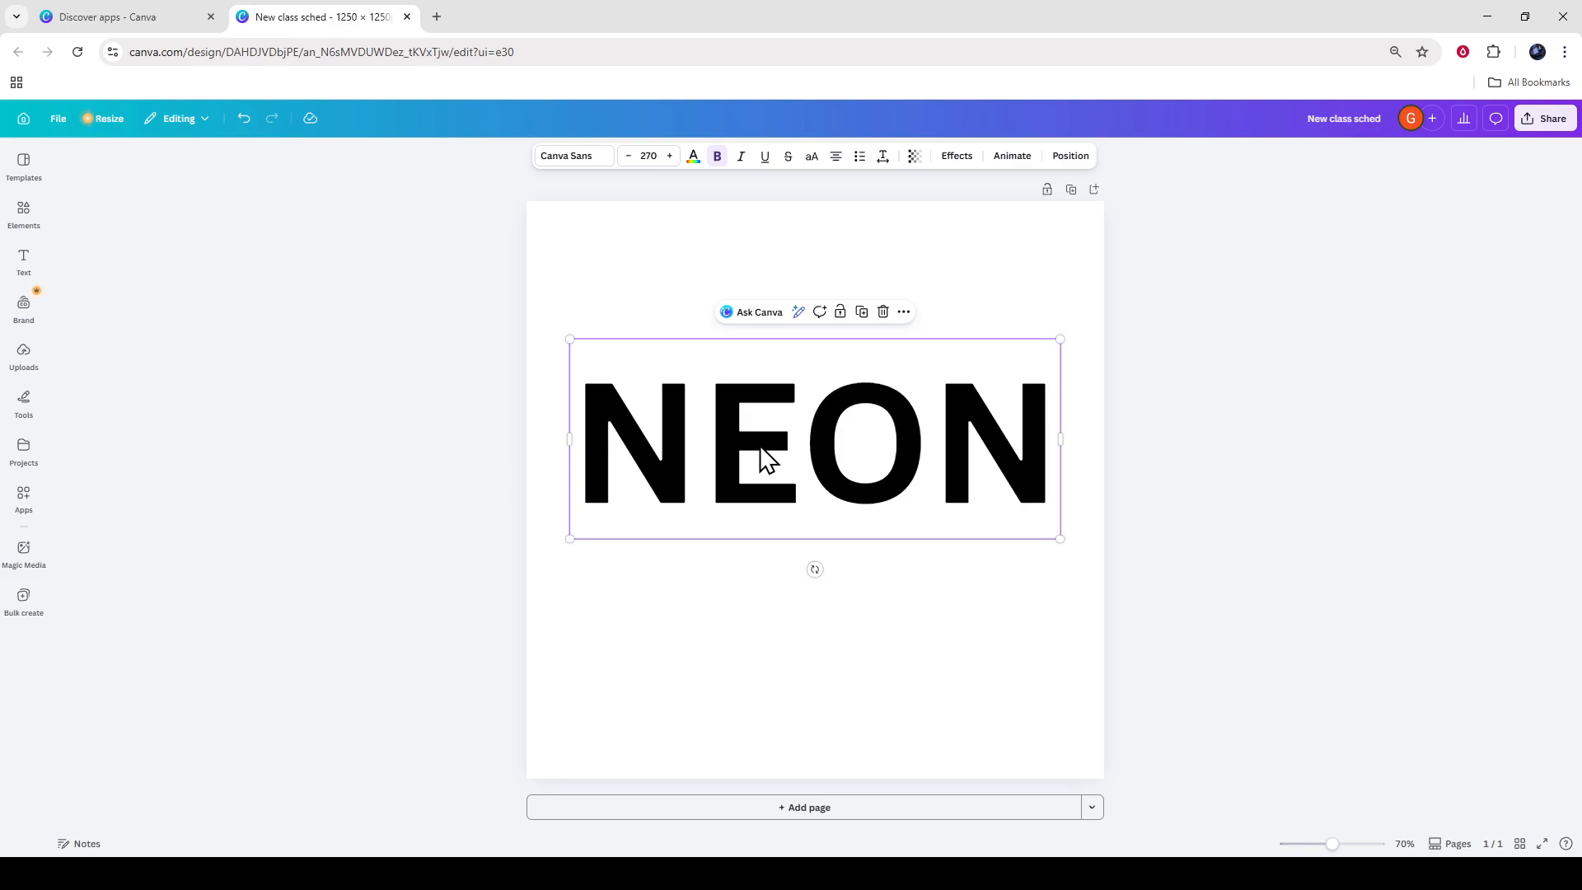
double_click(779, 467)
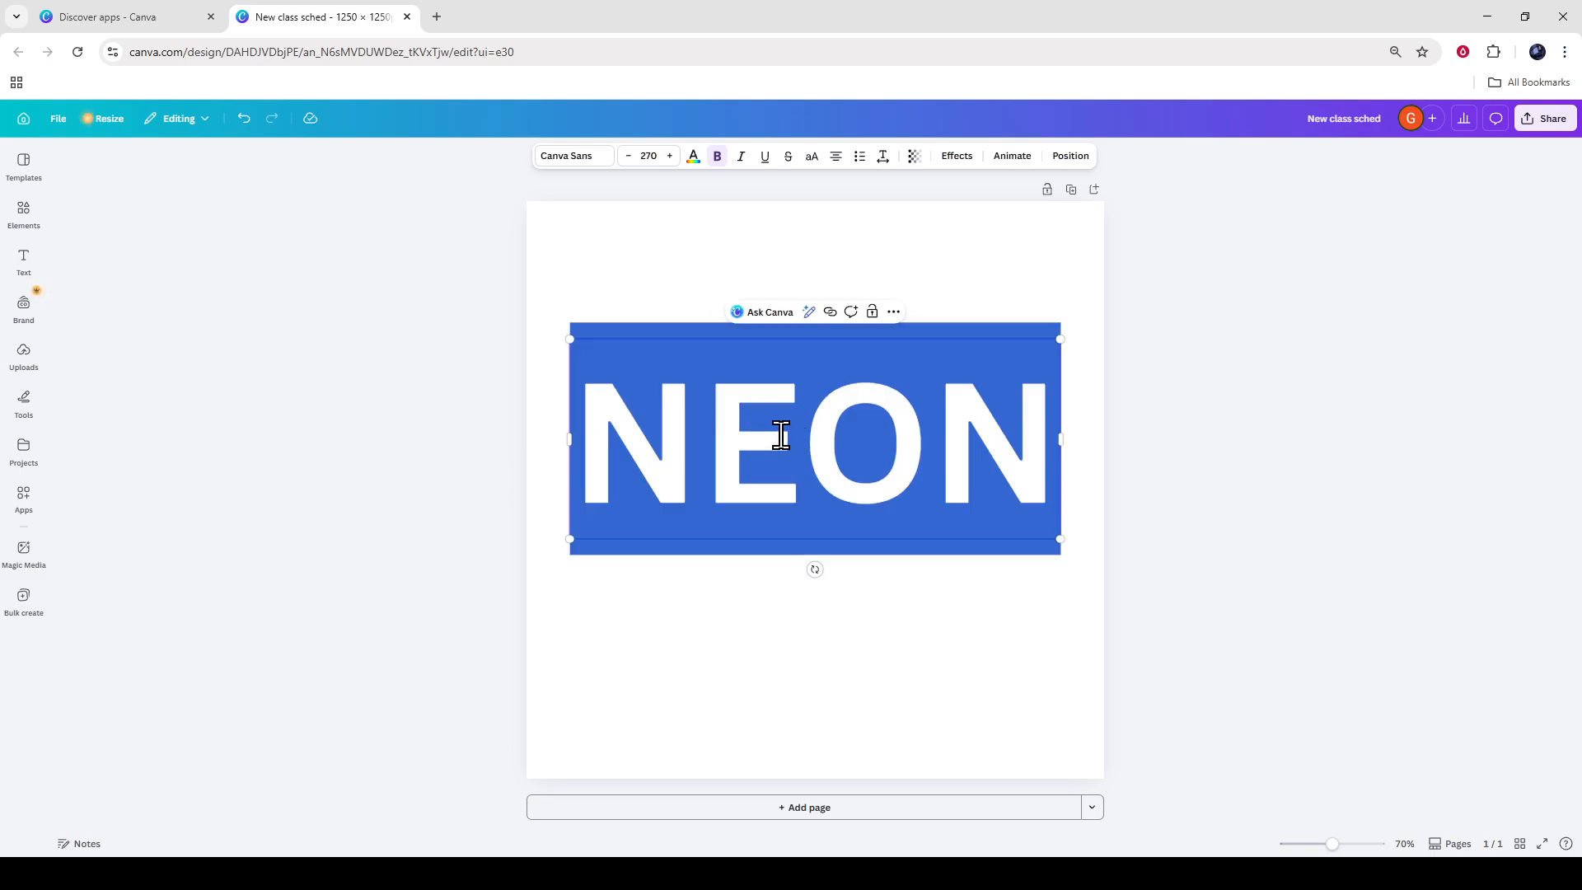
click(947, 439)
click(1210, 443)
click(1023, 444)
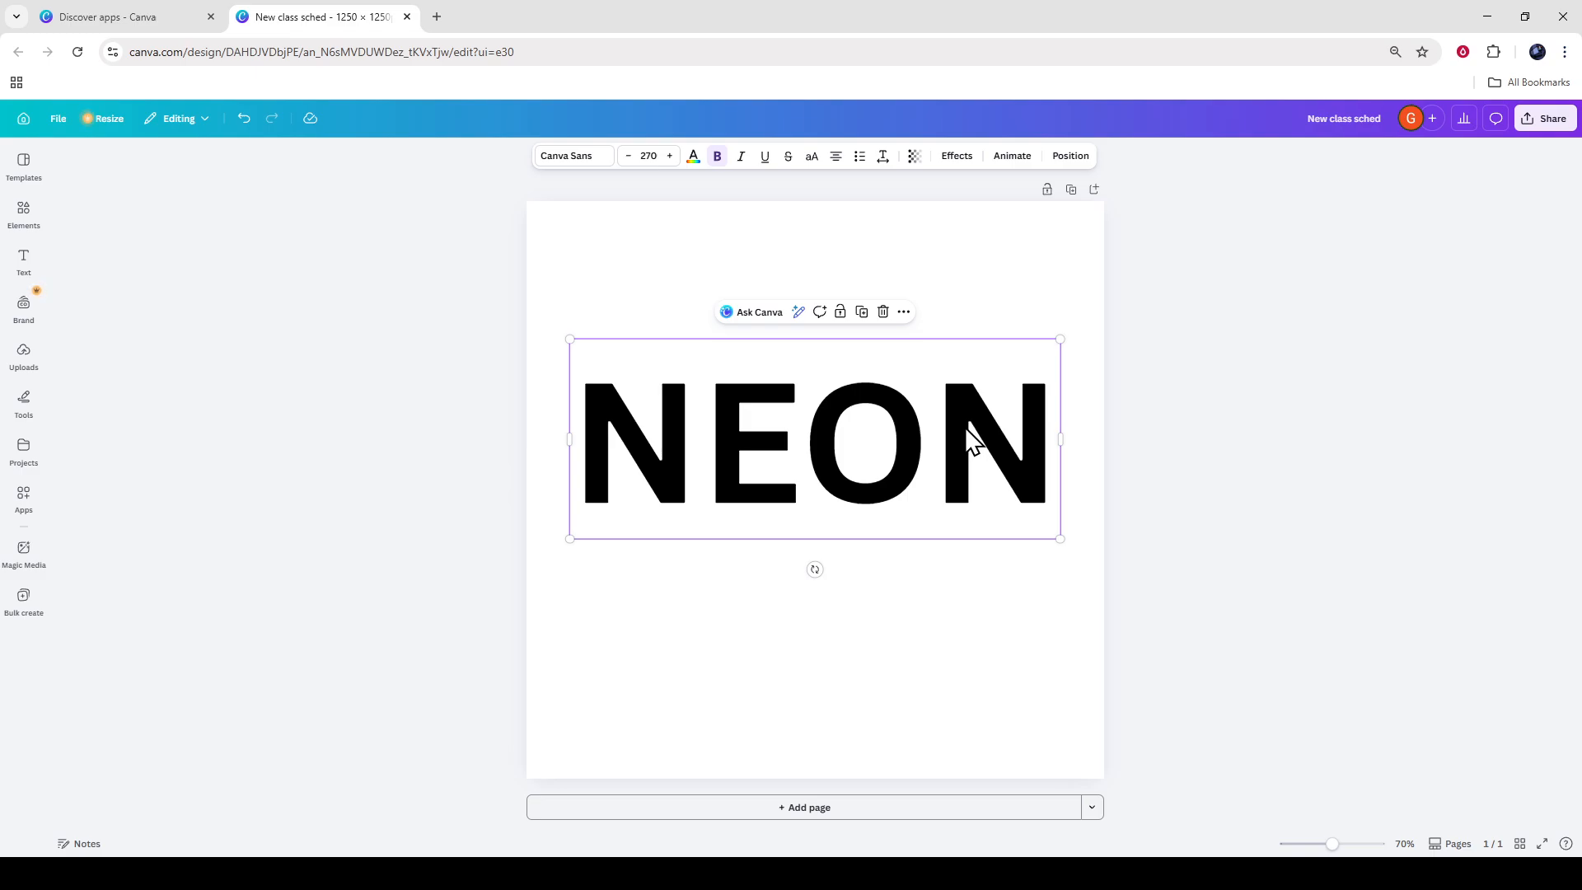
click(975, 329)
click(1135, 320)
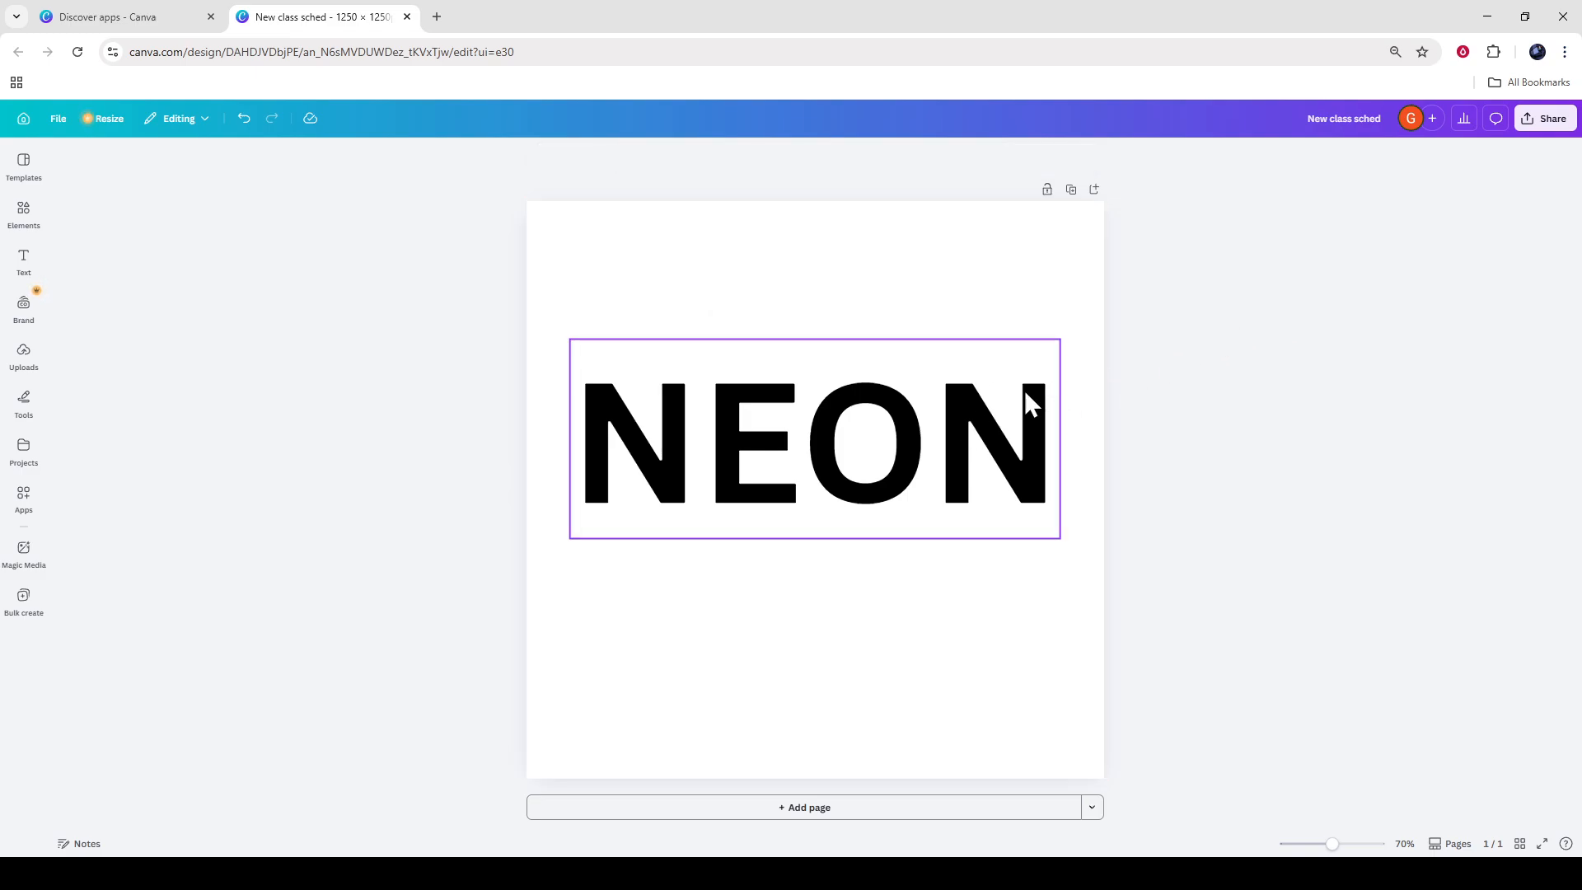
Apply the Neon text effect to the NEON text
click(953, 423)
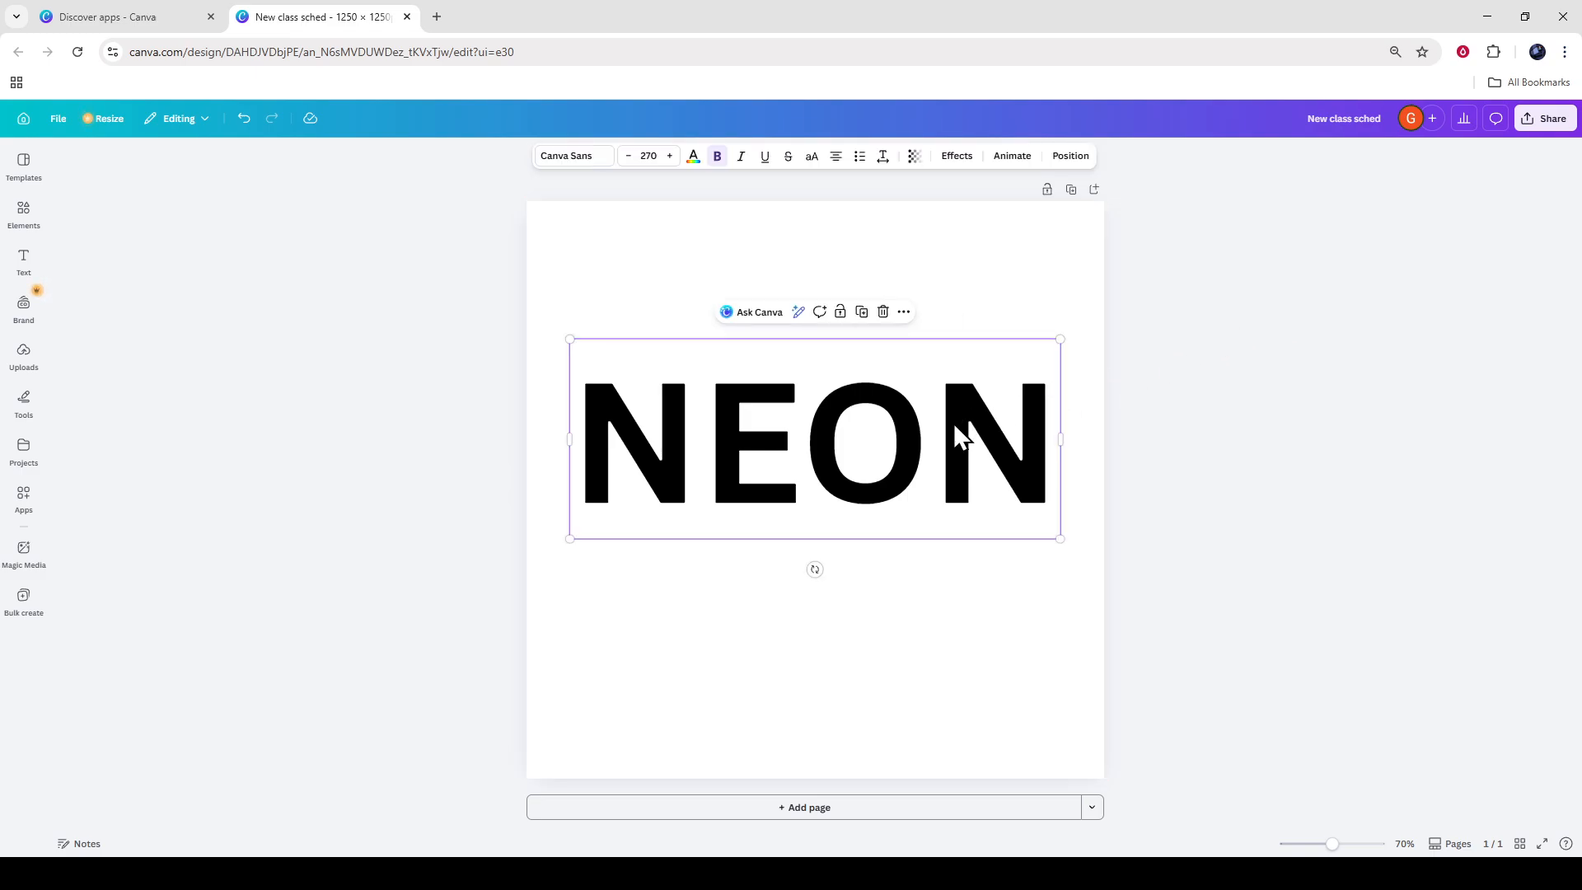
click(957, 157)
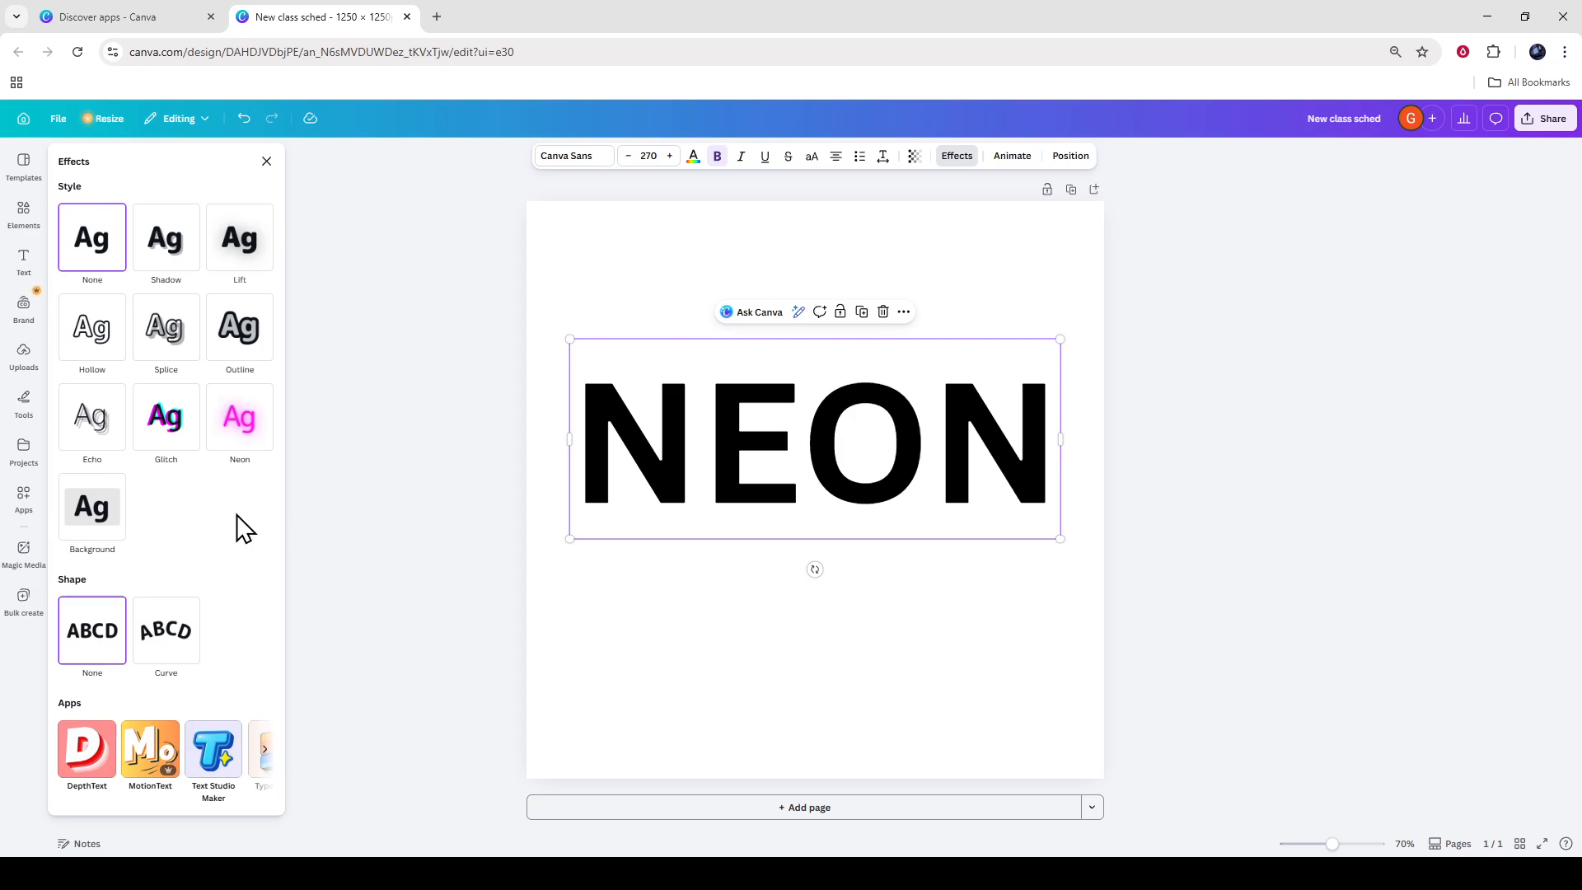
click(234, 435)
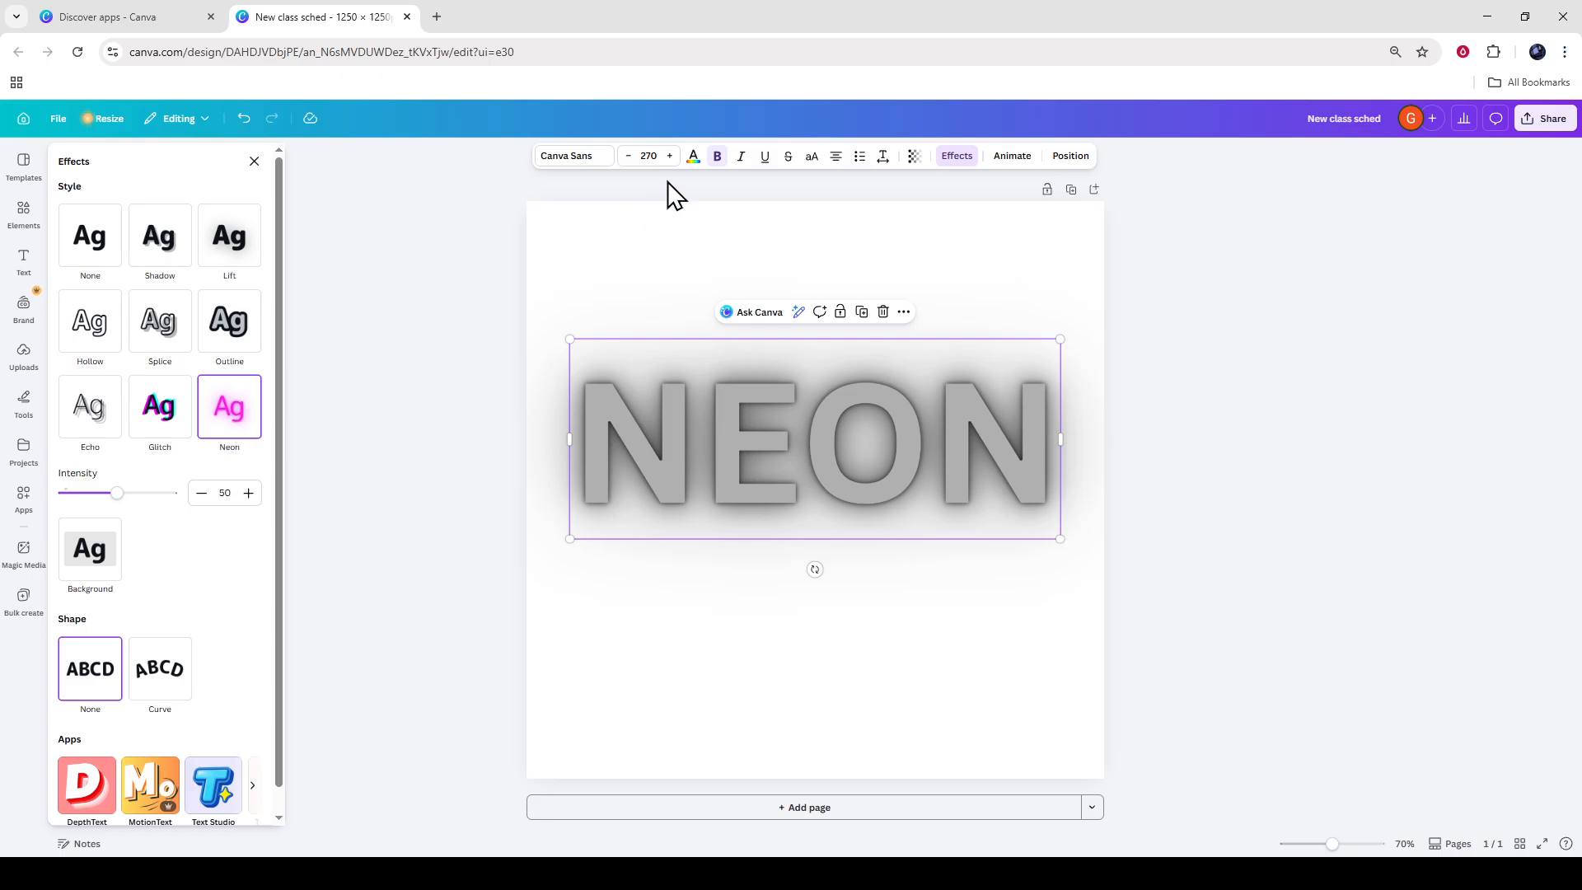
Try gray and several default gradients as the NEON text color, ending with the purple-to-orange gradient
click(693, 161)
click(171, 404)
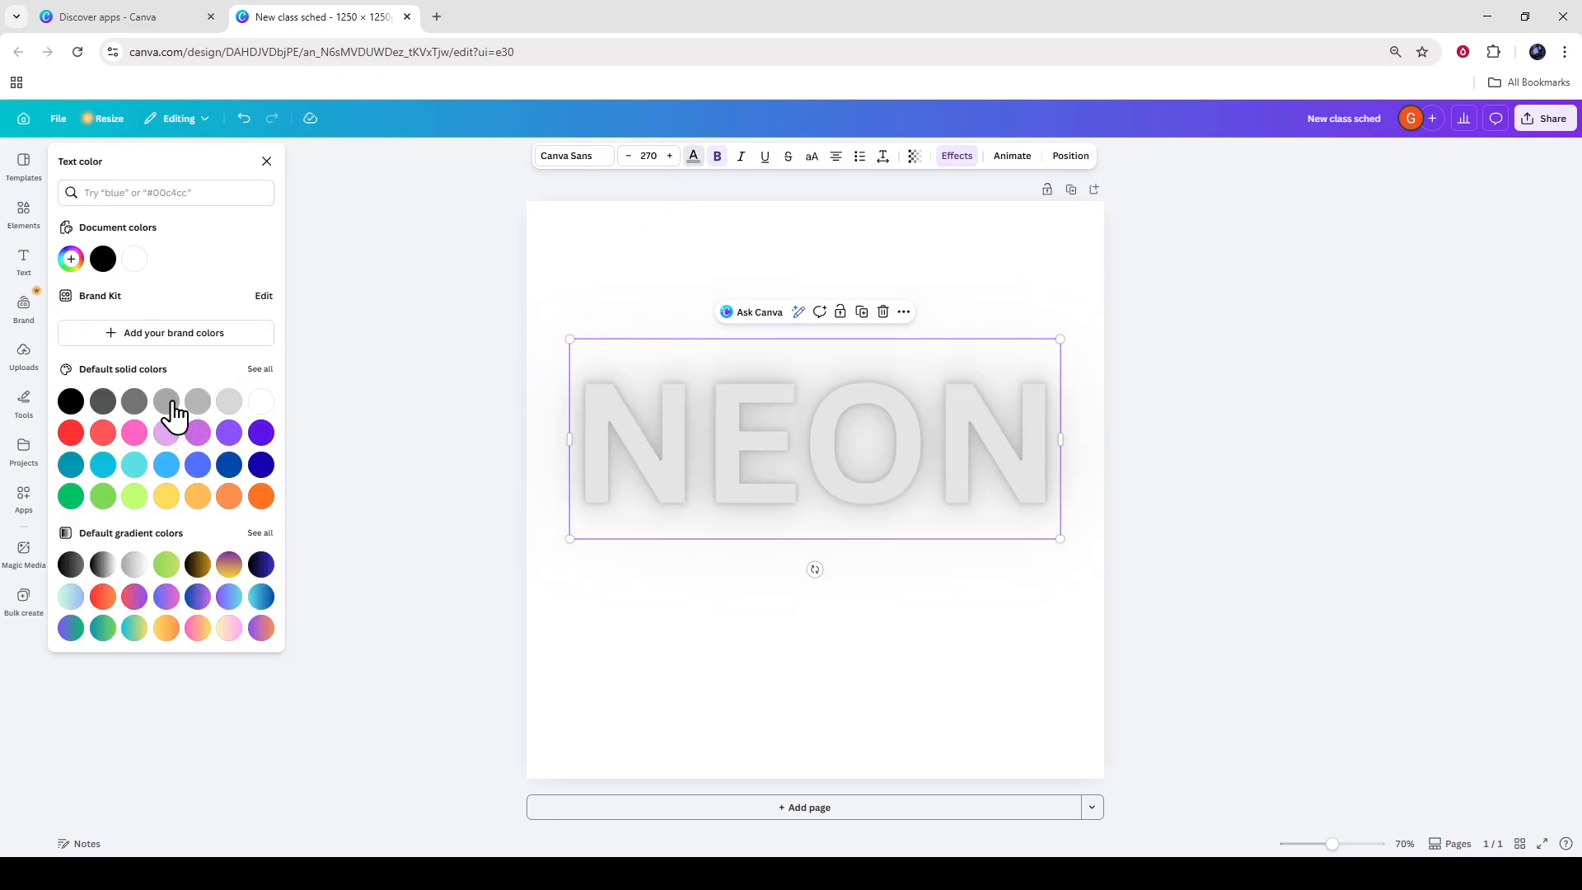
click(198, 631)
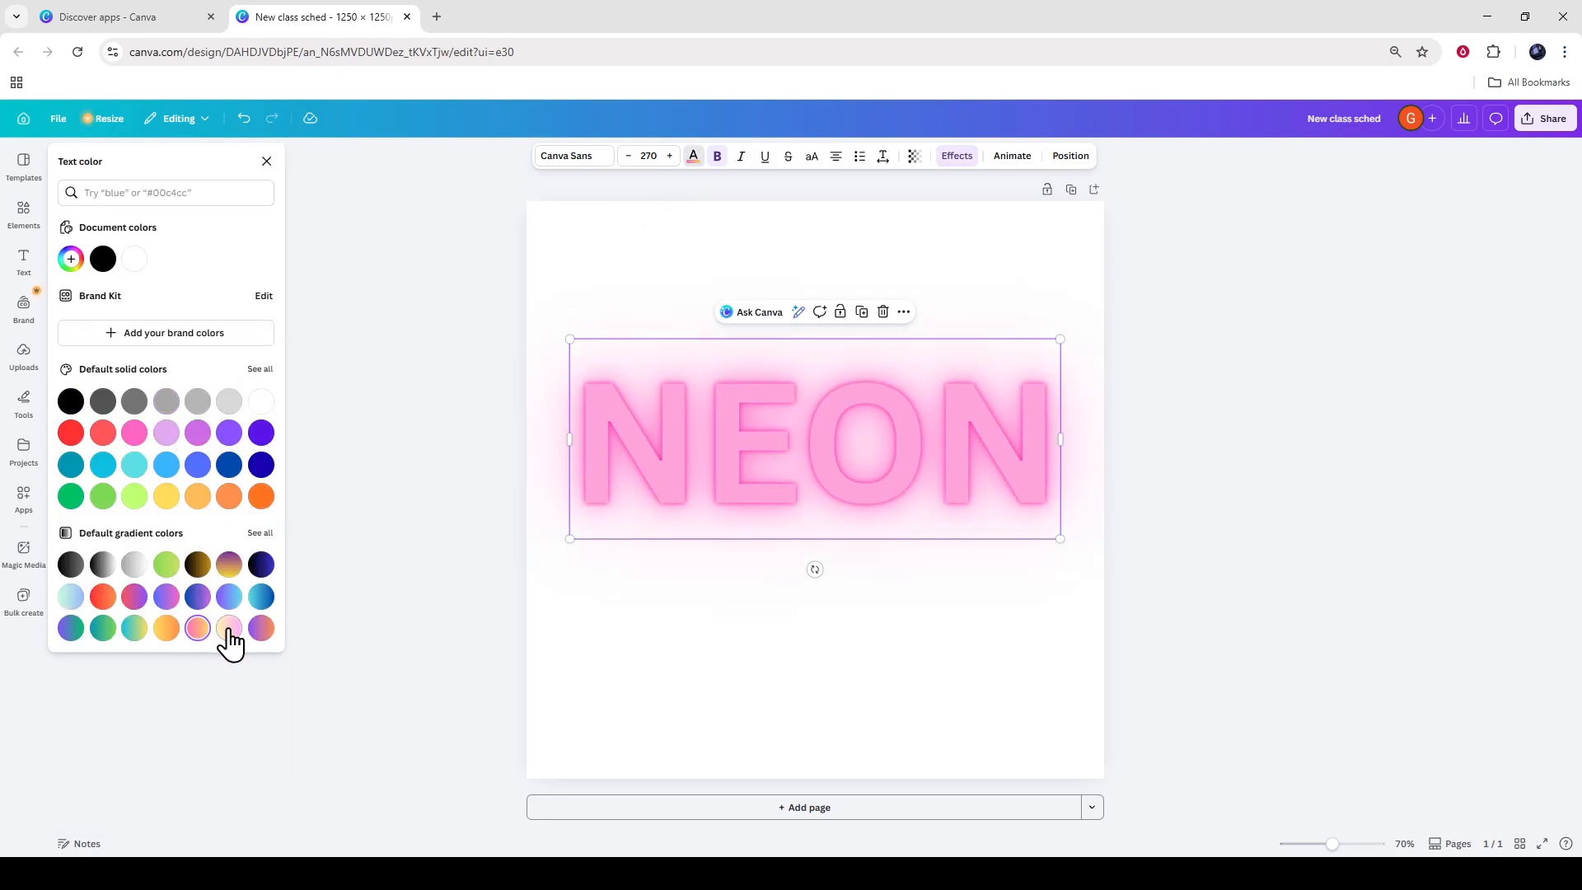
click(231, 639)
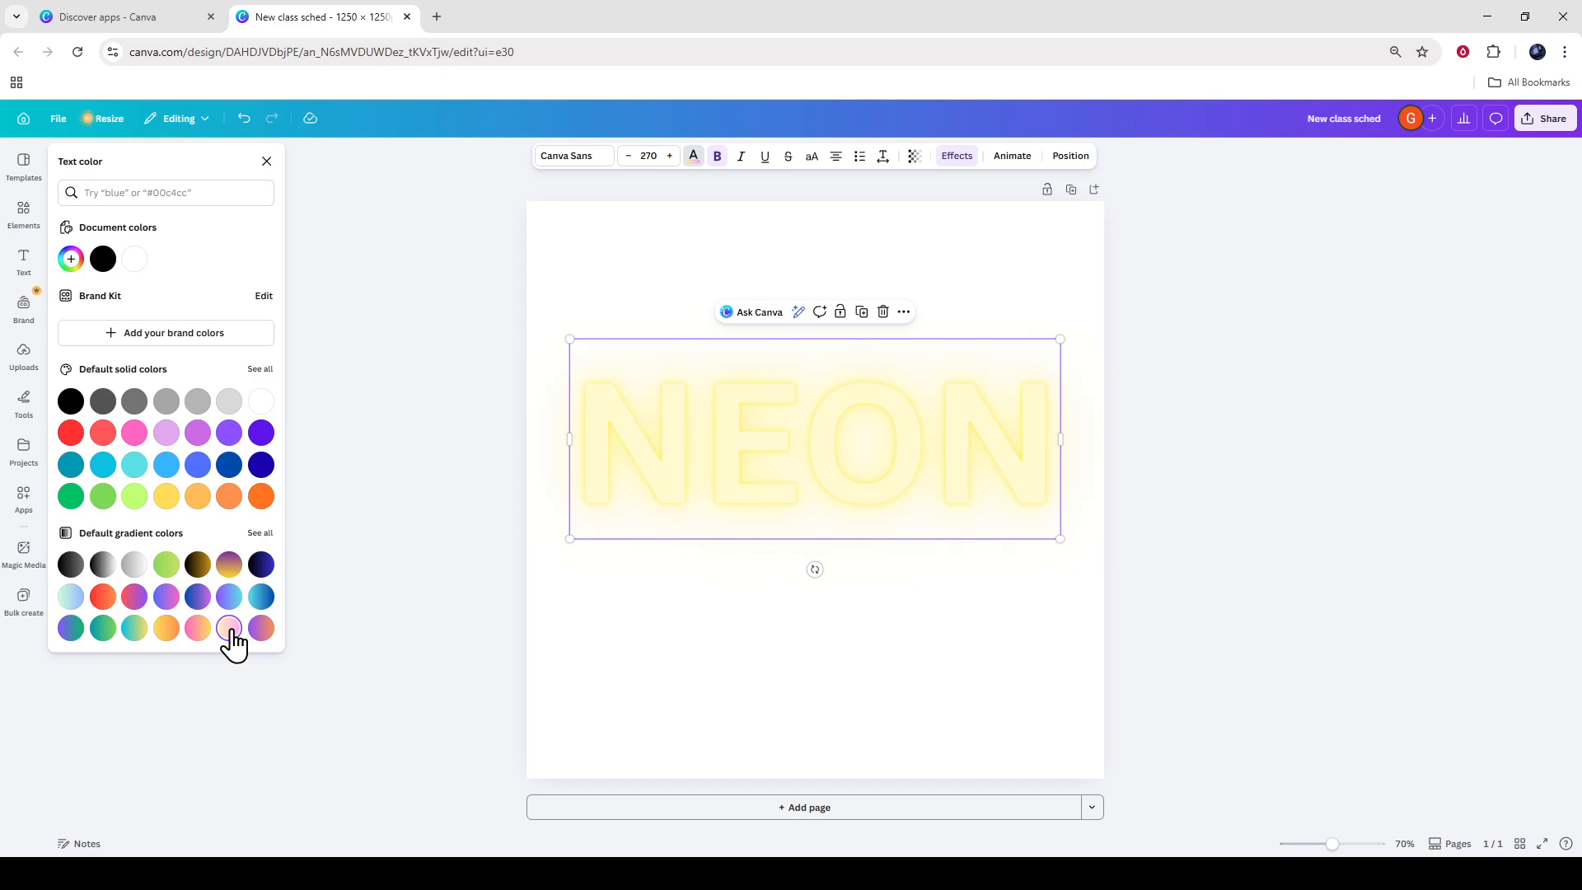
click(229, 595)
click(201, 633)
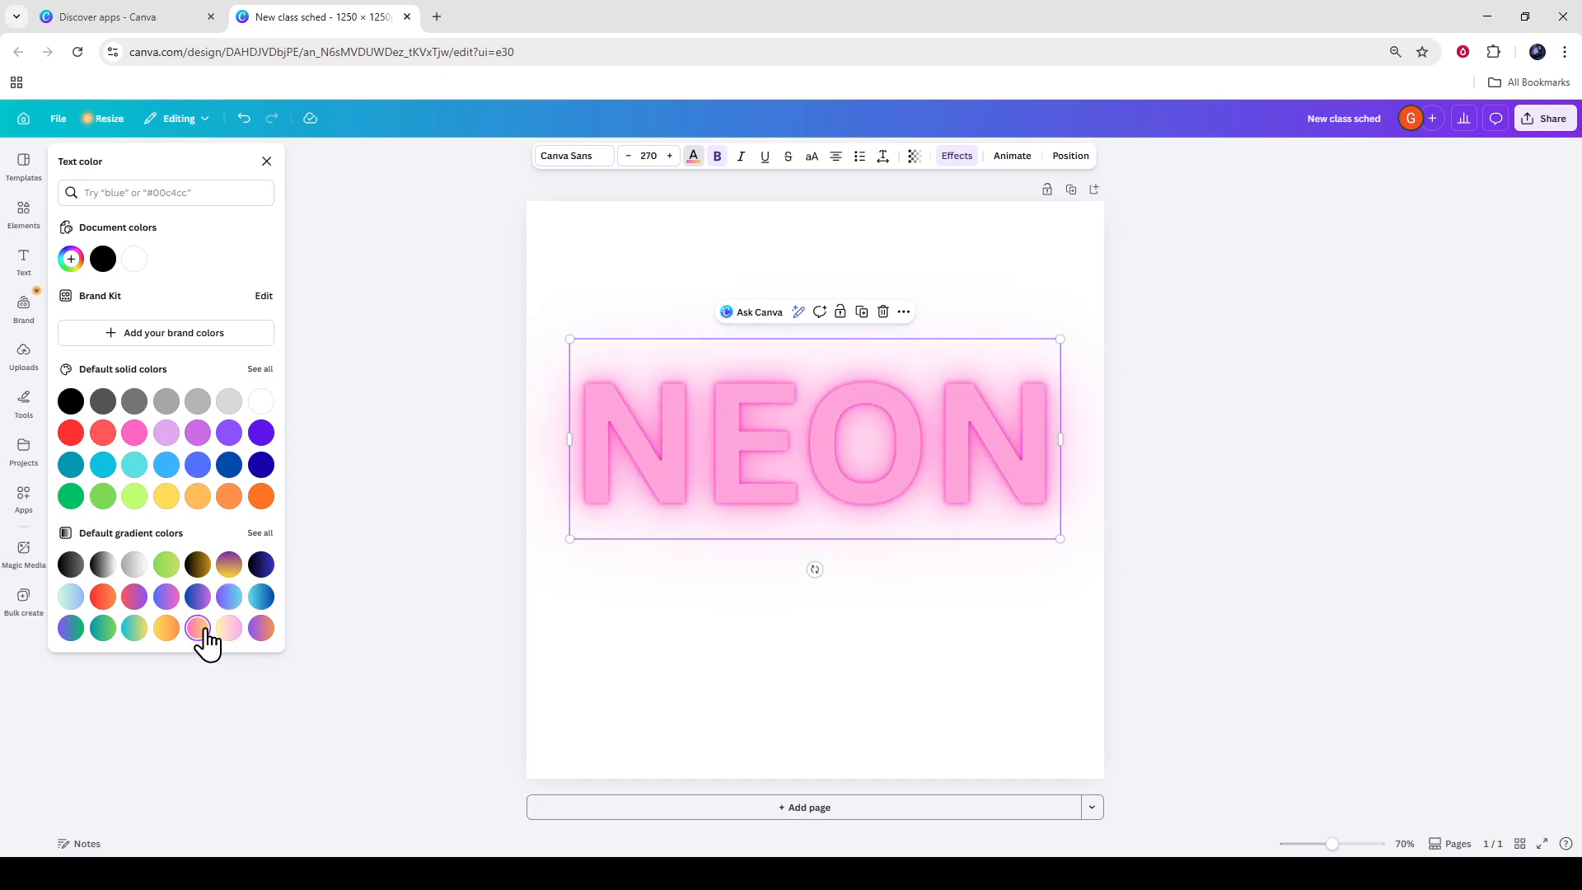
click(134, 631)
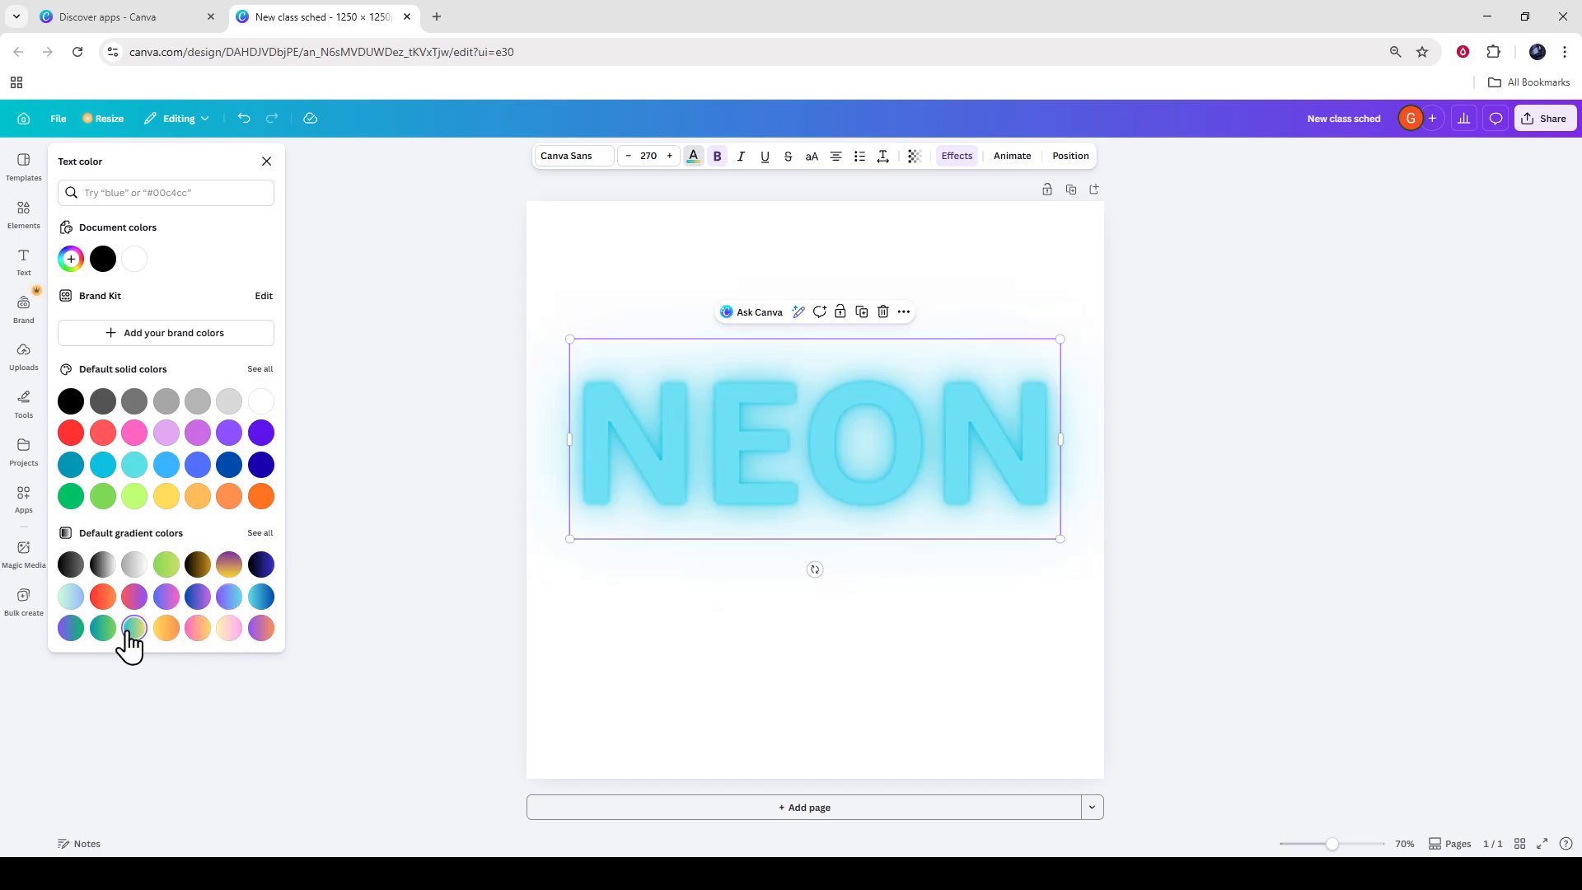
click(73, 630)
click(228, 630)
click(262, 630)
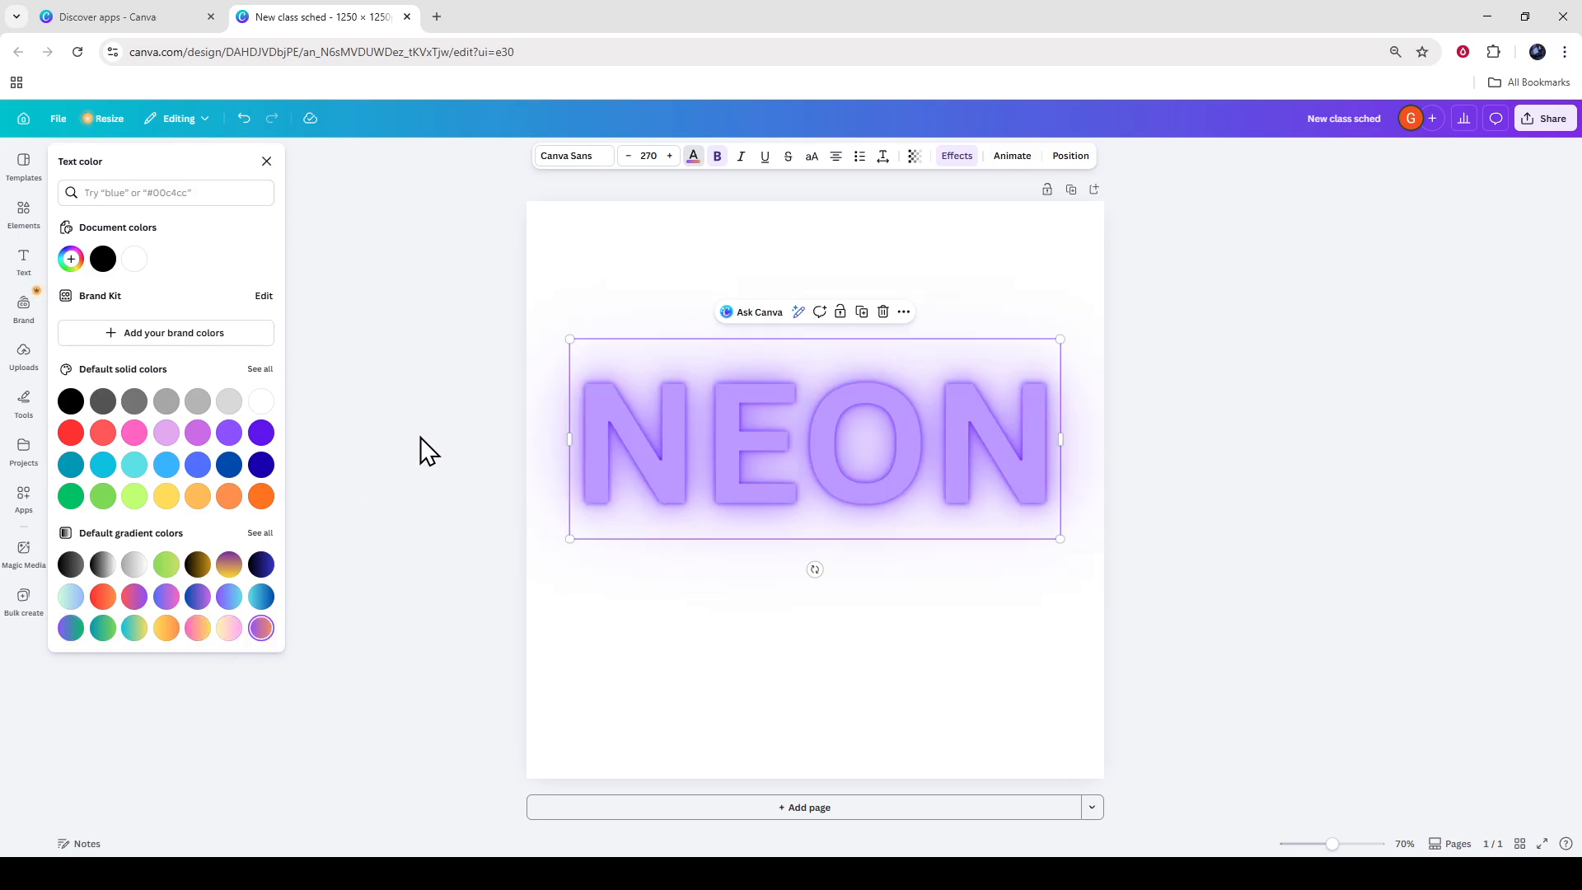
Compare the blue, purple, pink and yellow-to-pink gradients on the NEON text and return to the purple-to-orange gradient
click(260, 597)
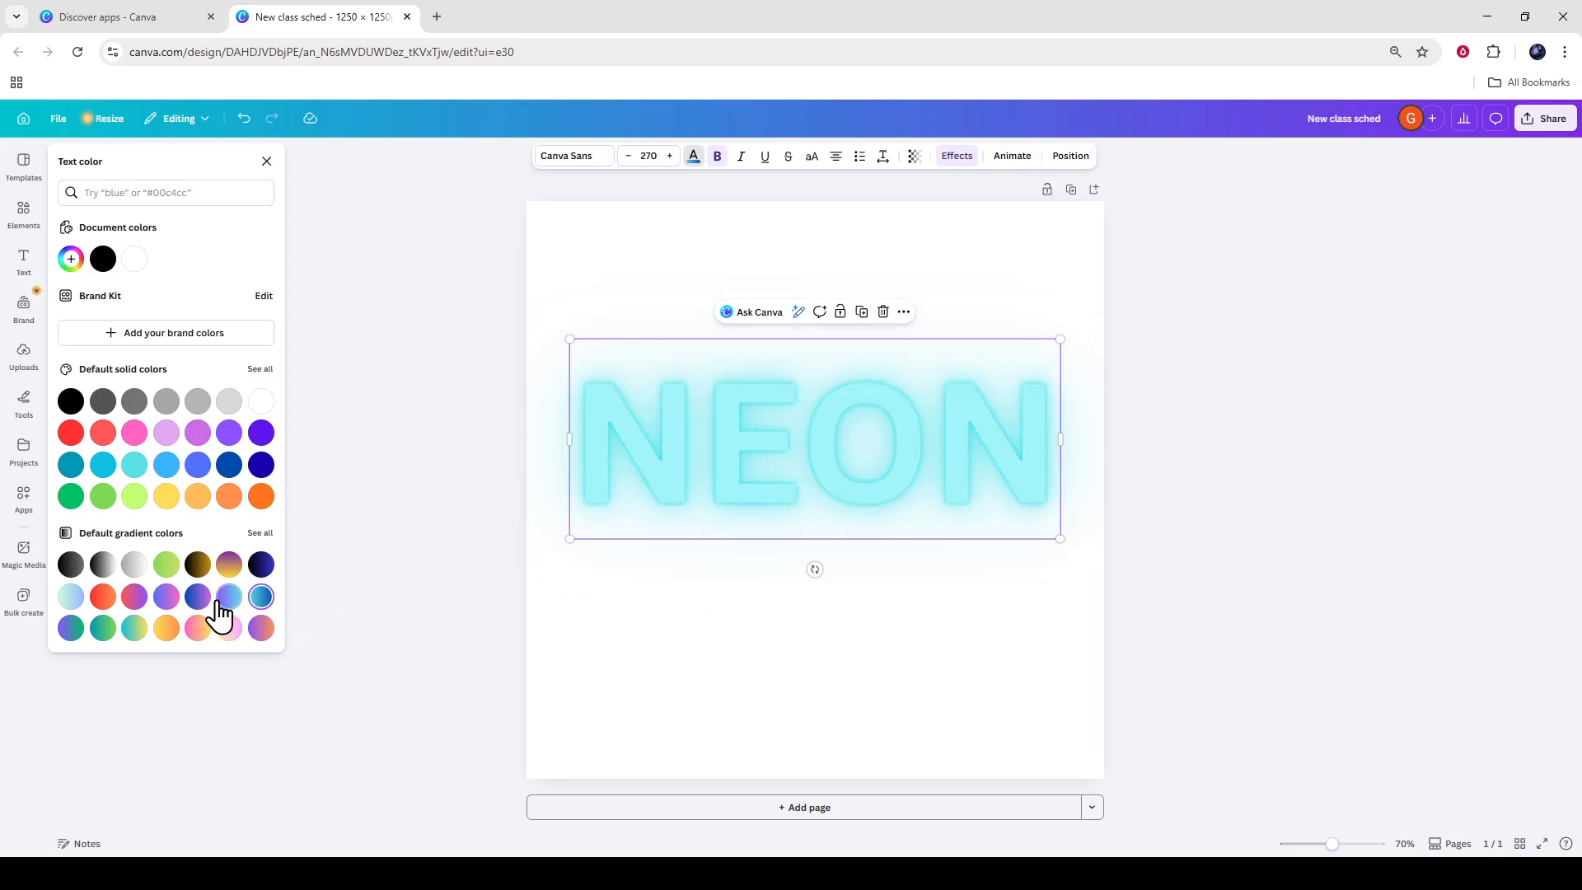
click(206, 597)
click(229, 597)
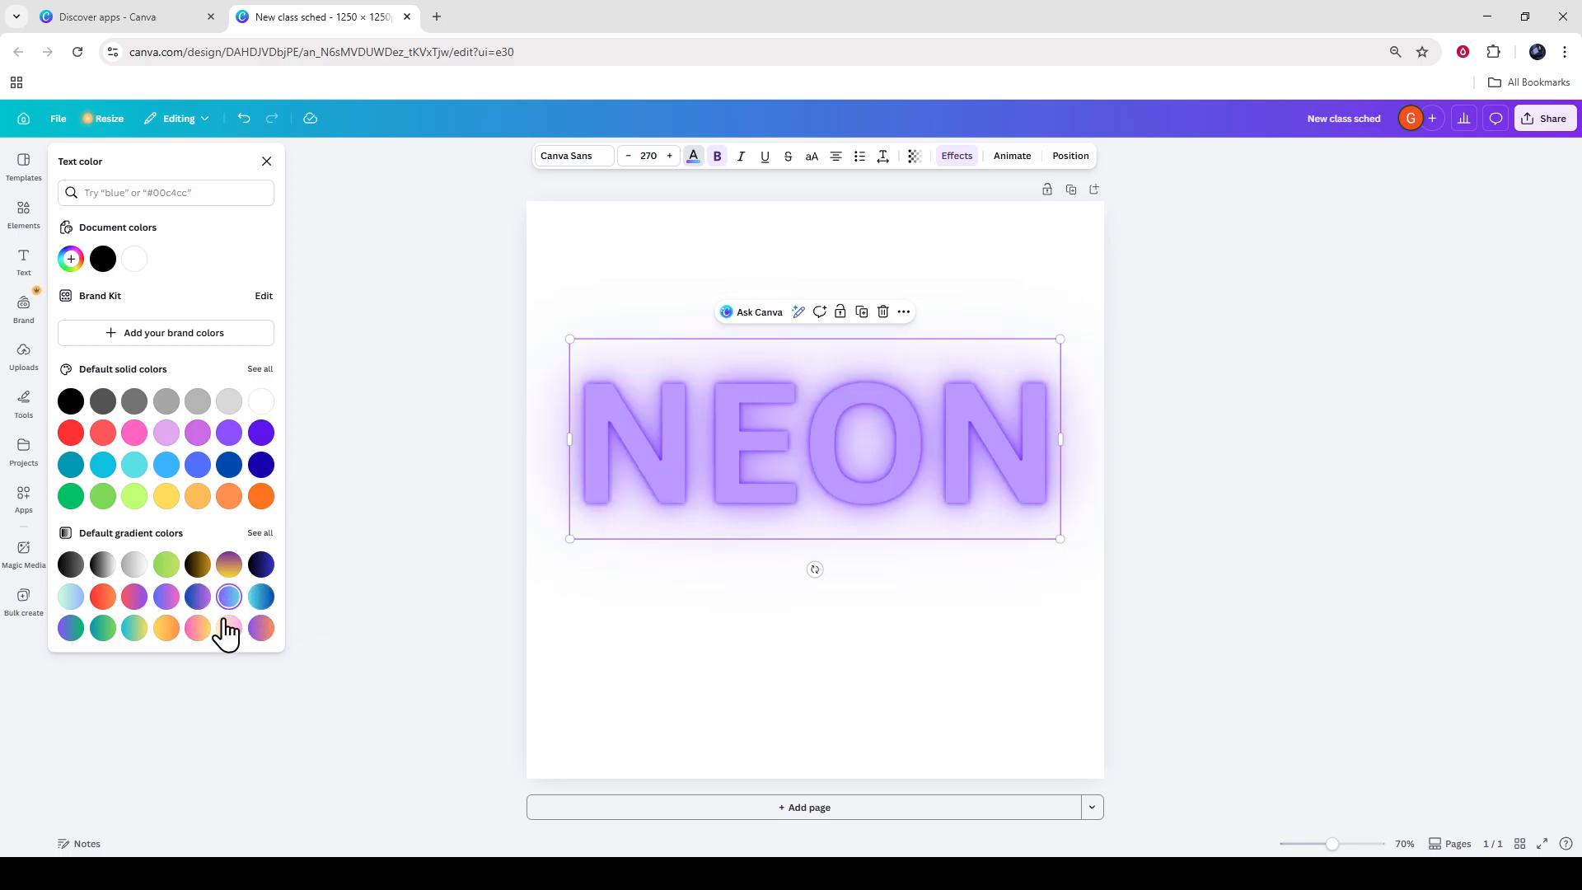
click(228, 628)
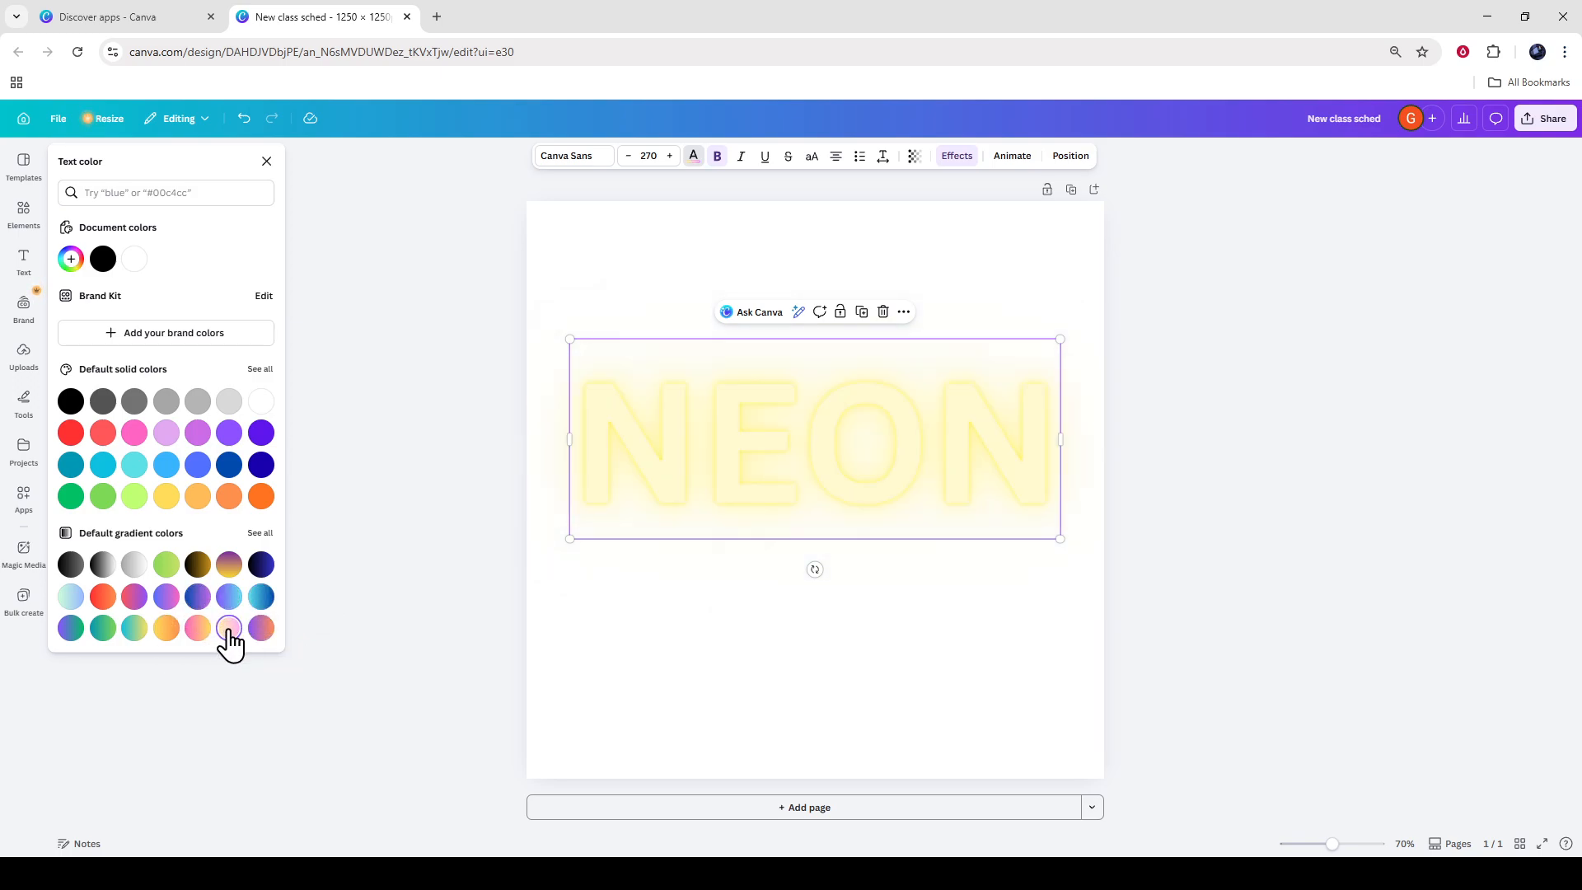
click(200, 630)
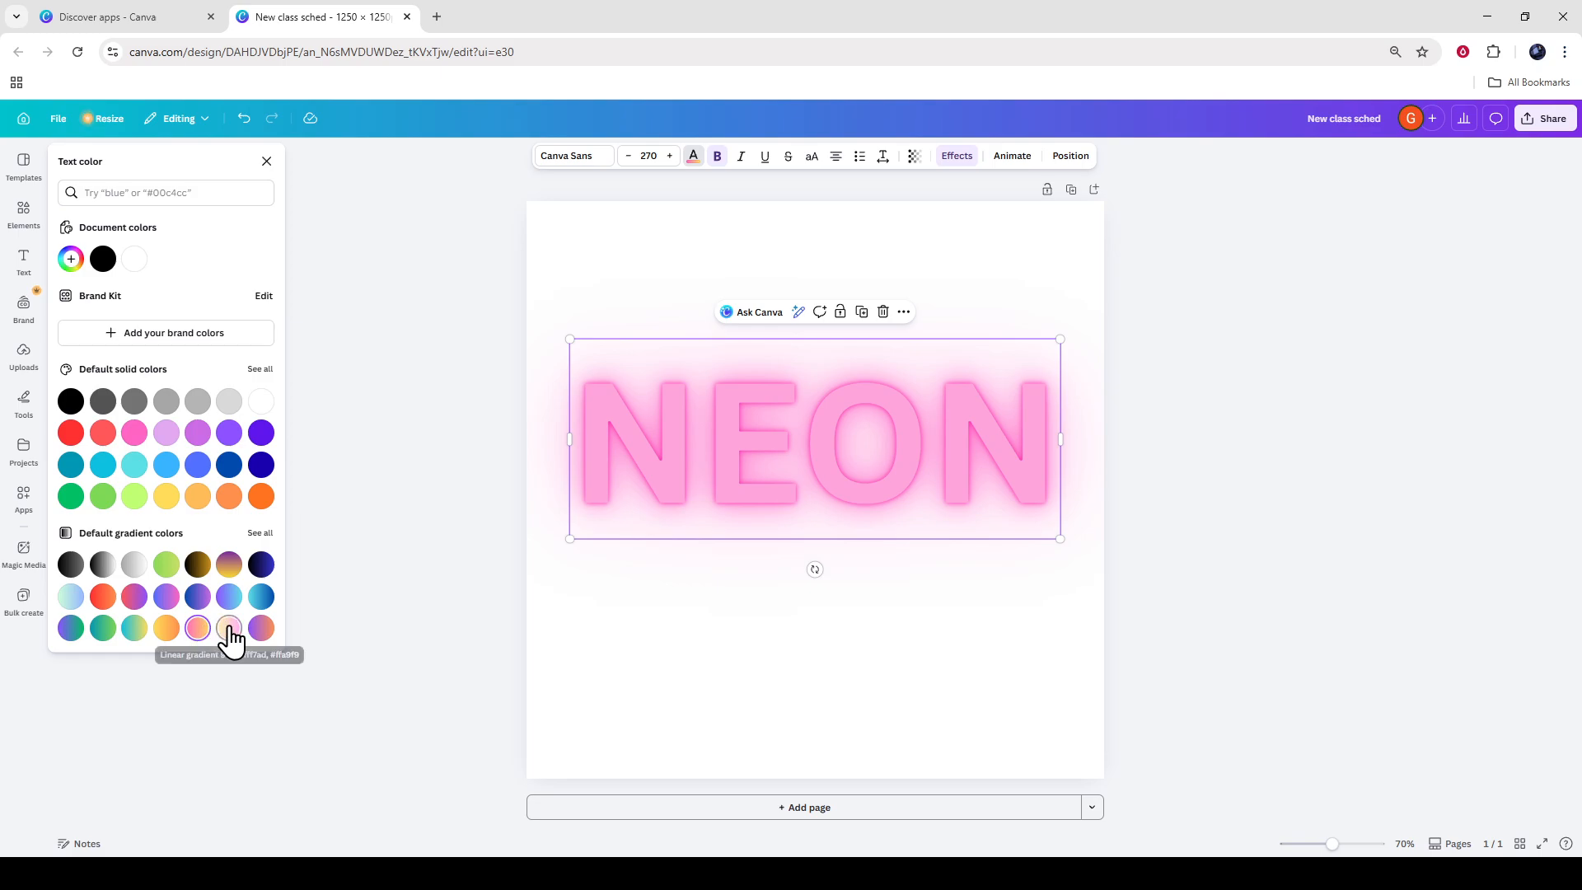
click(230, 633)
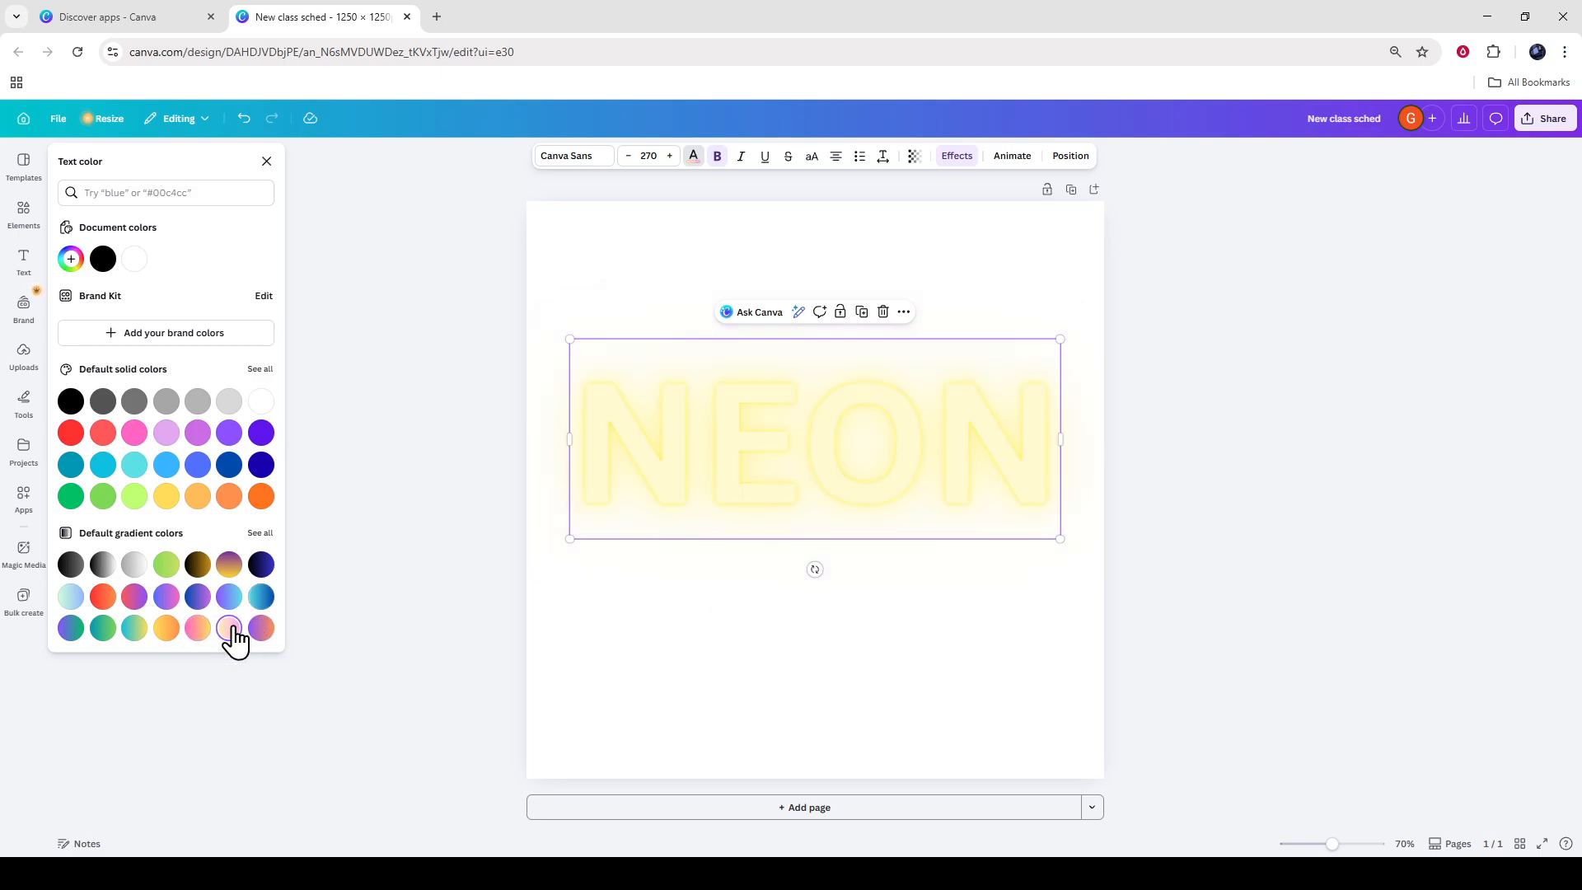
click(262, 631)
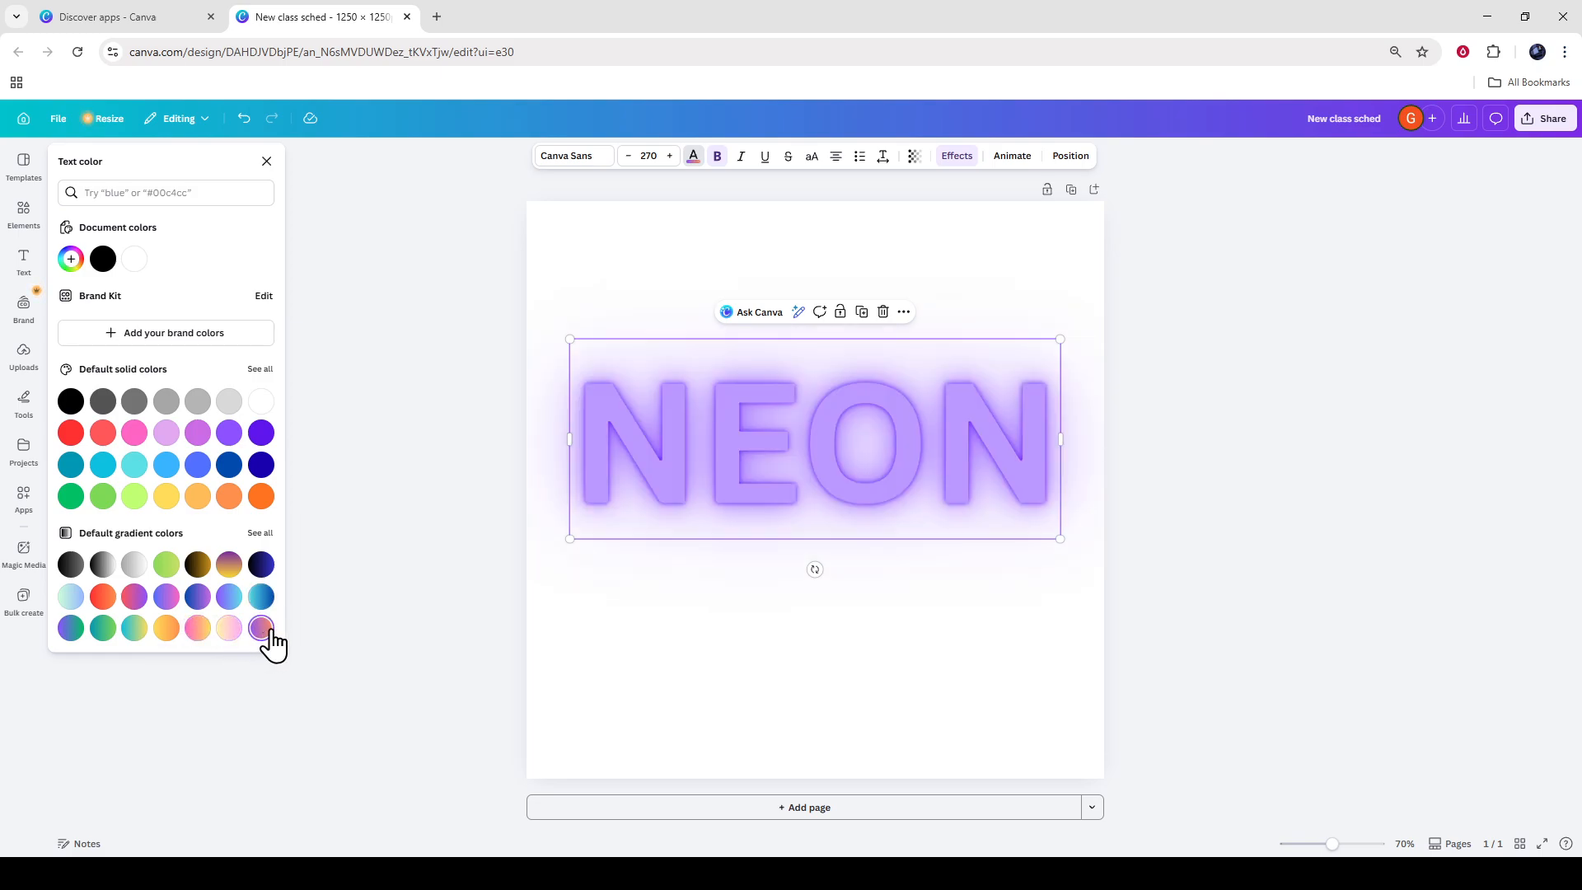
click(335, 586)
Set the Neon effect's intensity to 1 on the NEON text
click(654, 477)
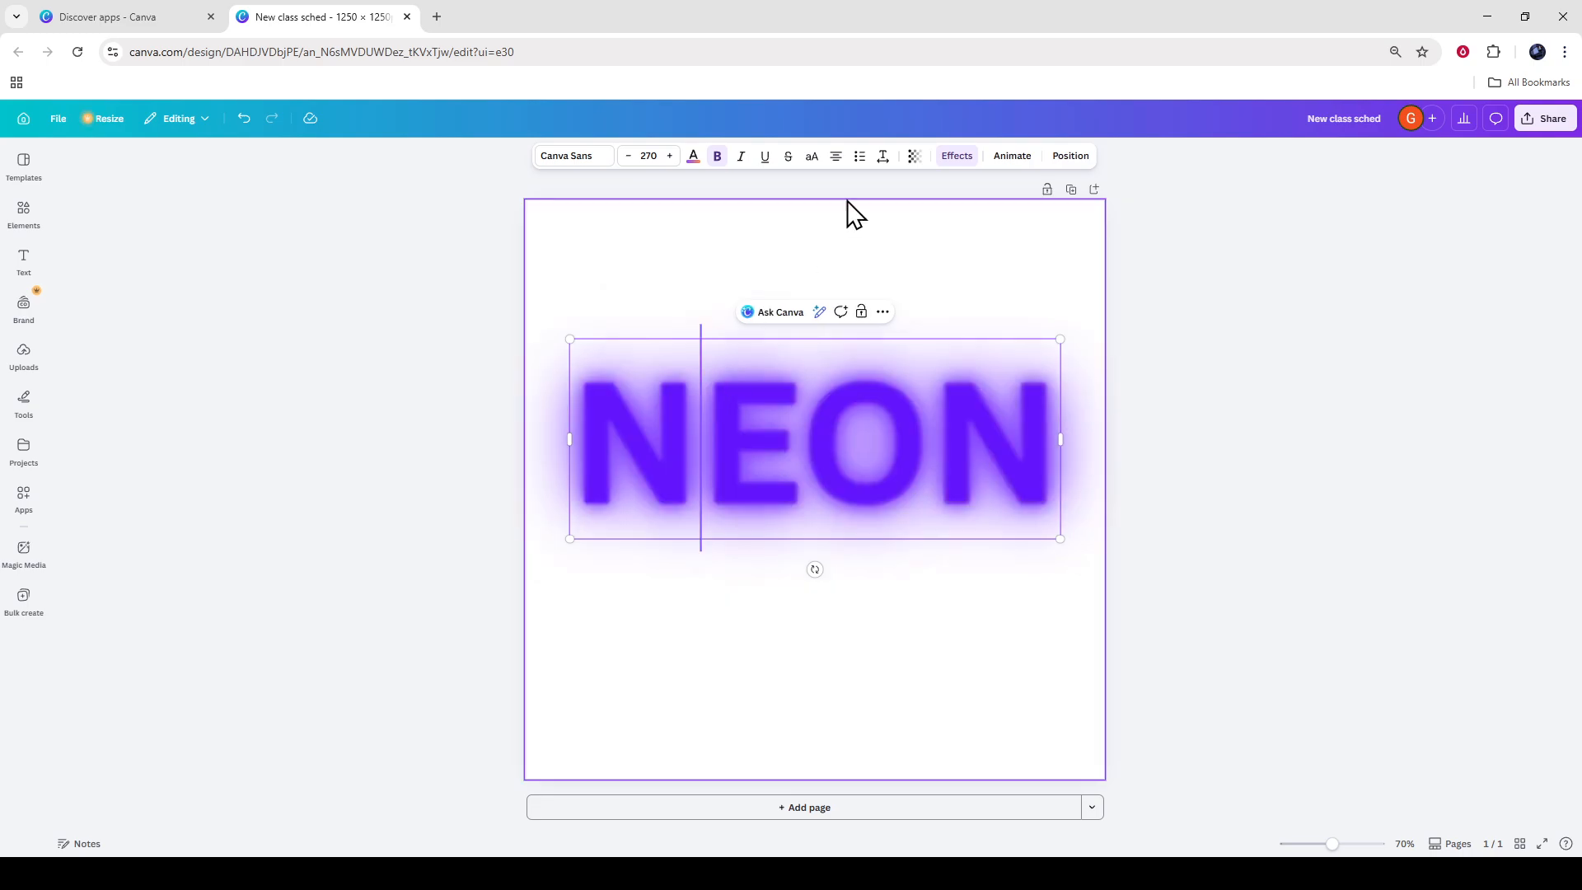
click(949, 157)
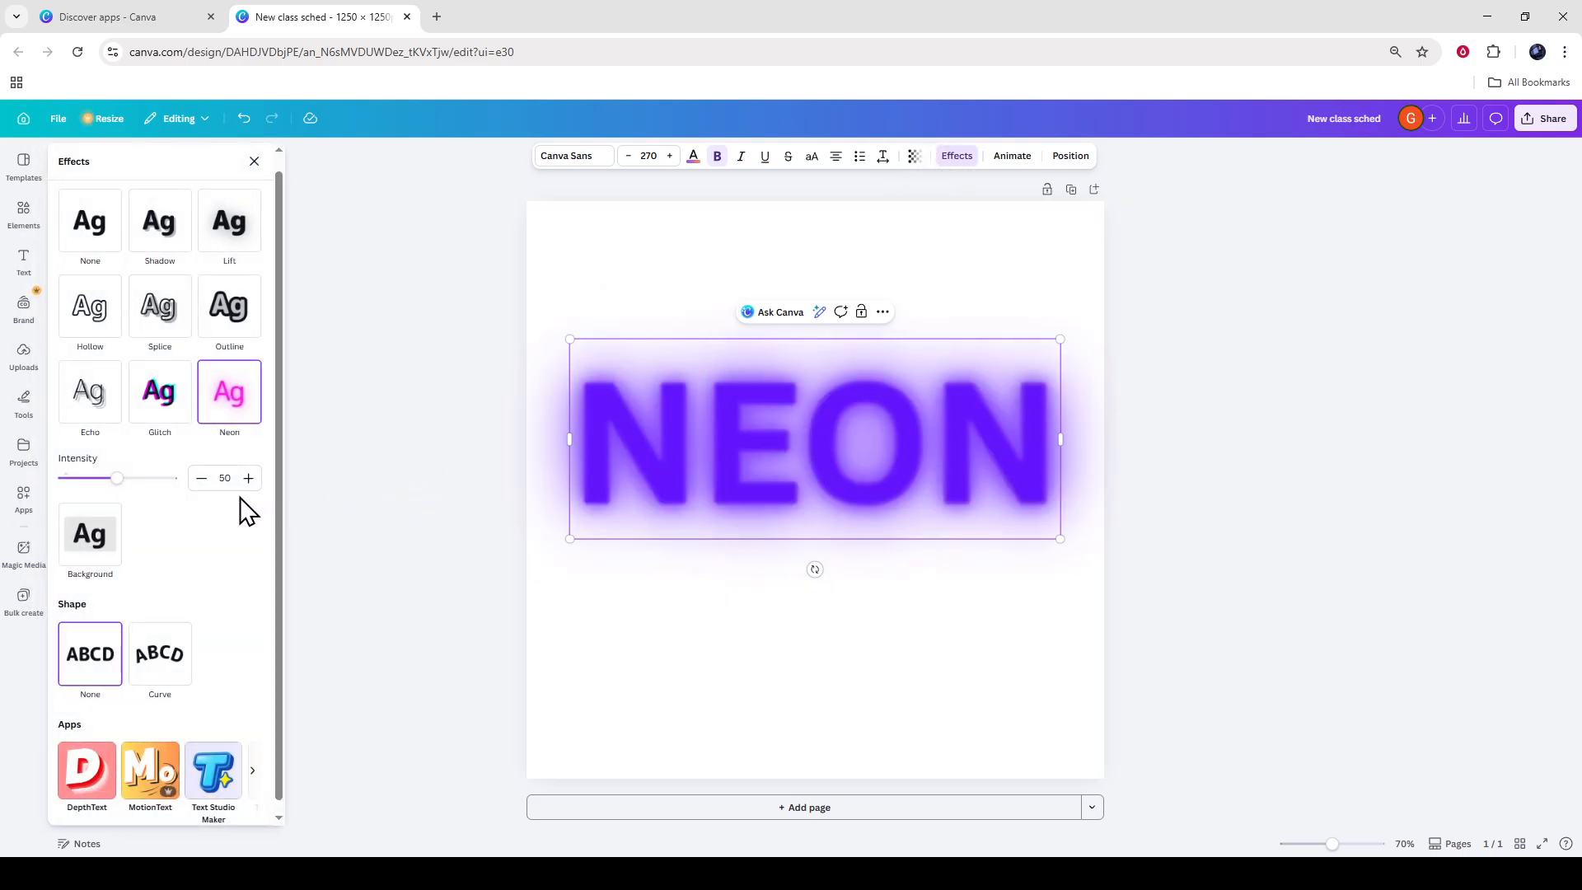
drag(118, 493, 7, 489)
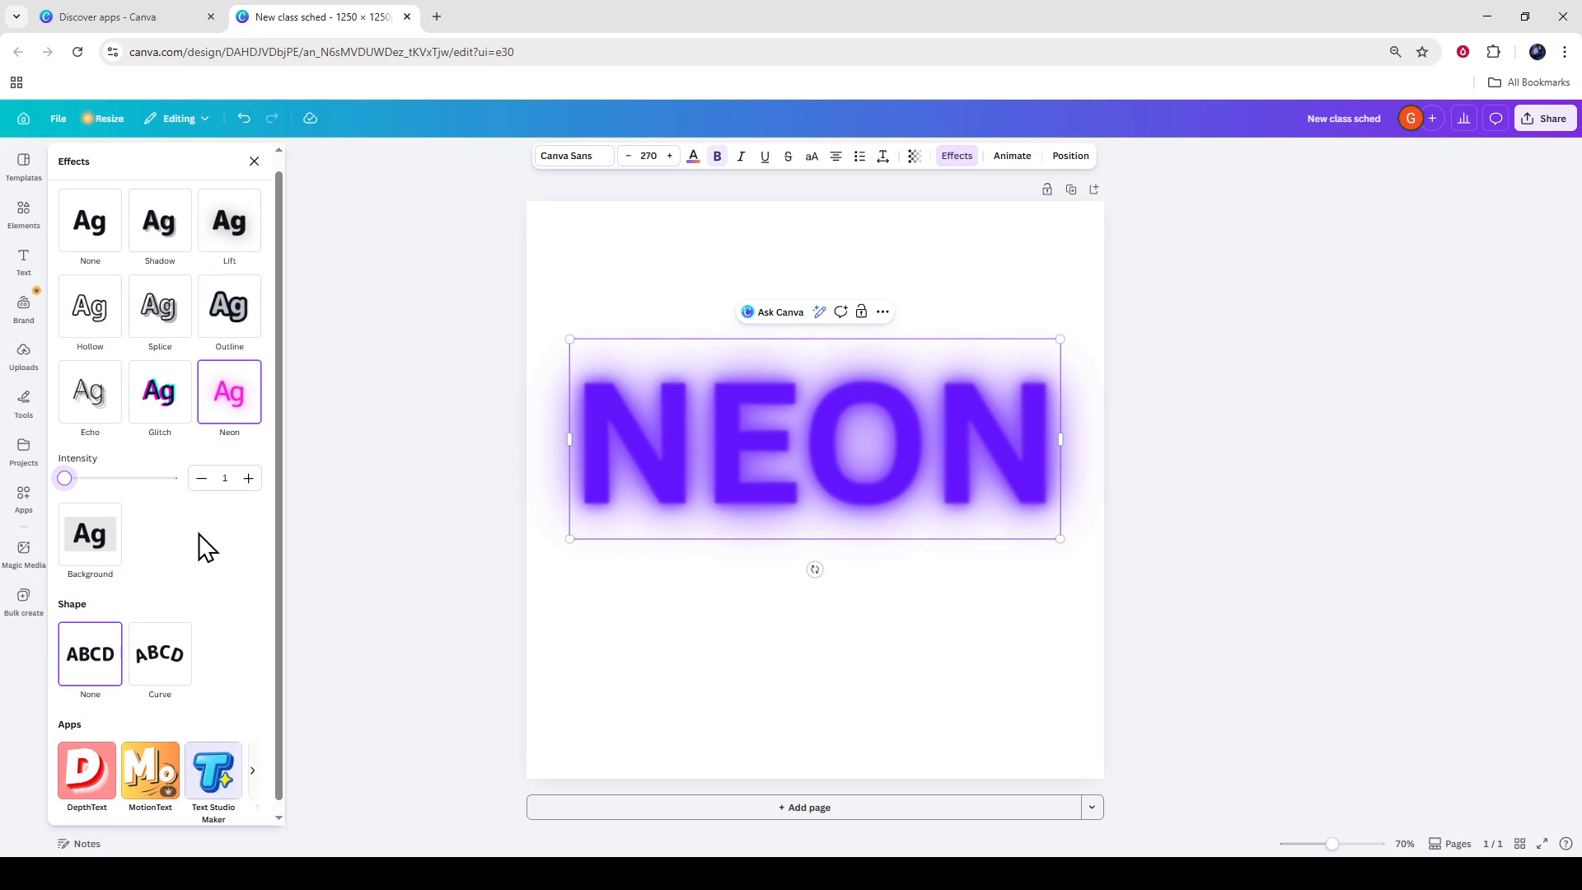
Recolor the whole NEON text with the default black-to-gray gradient
click(679, 473)
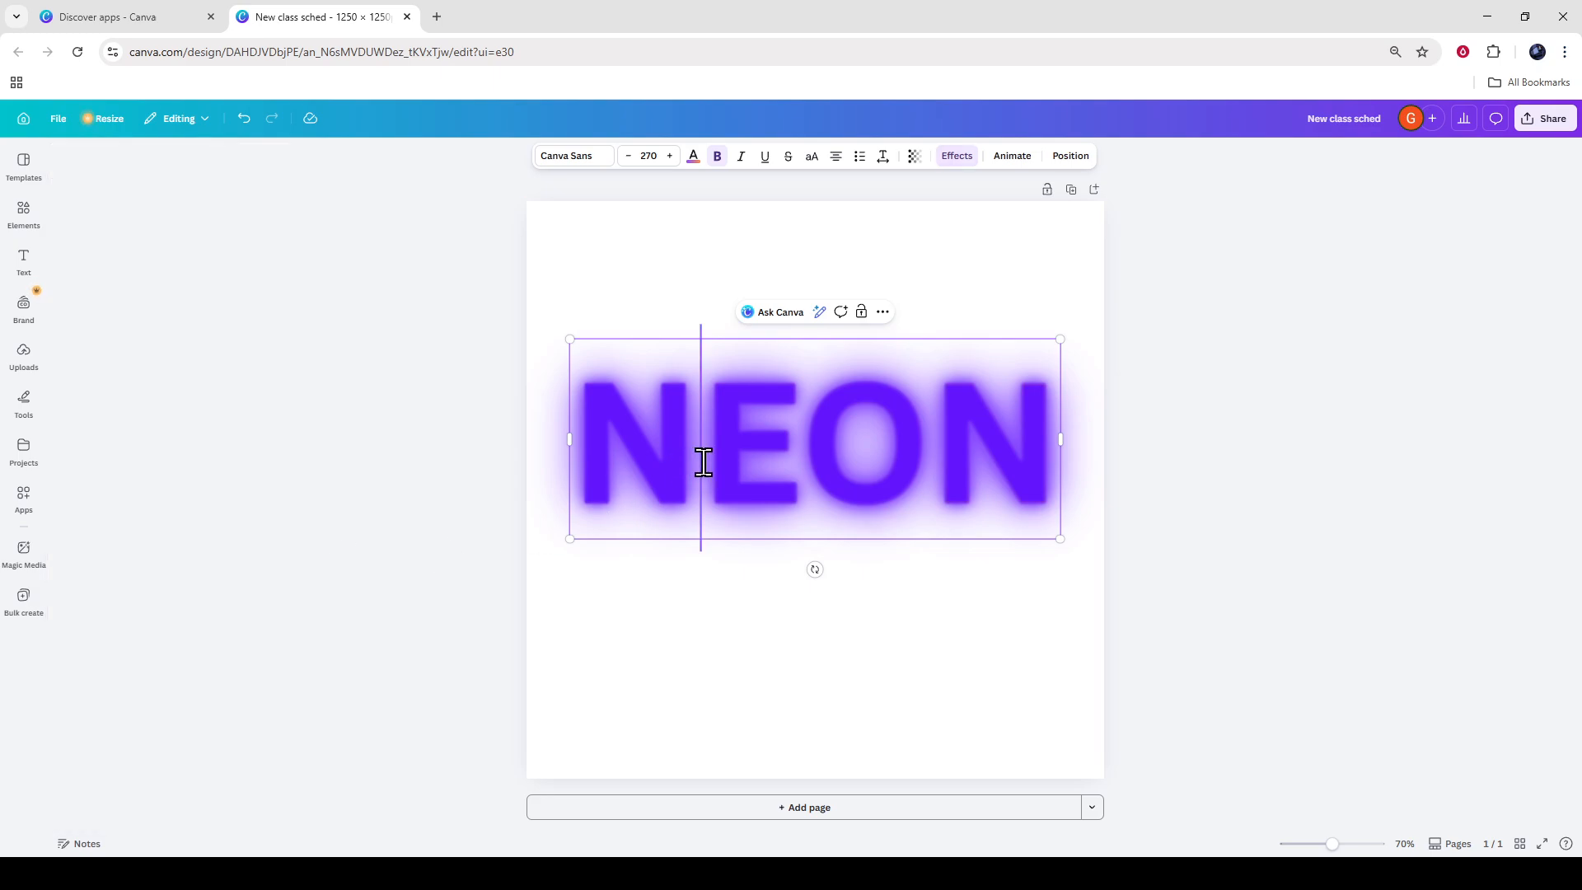
double_click(732, 453)
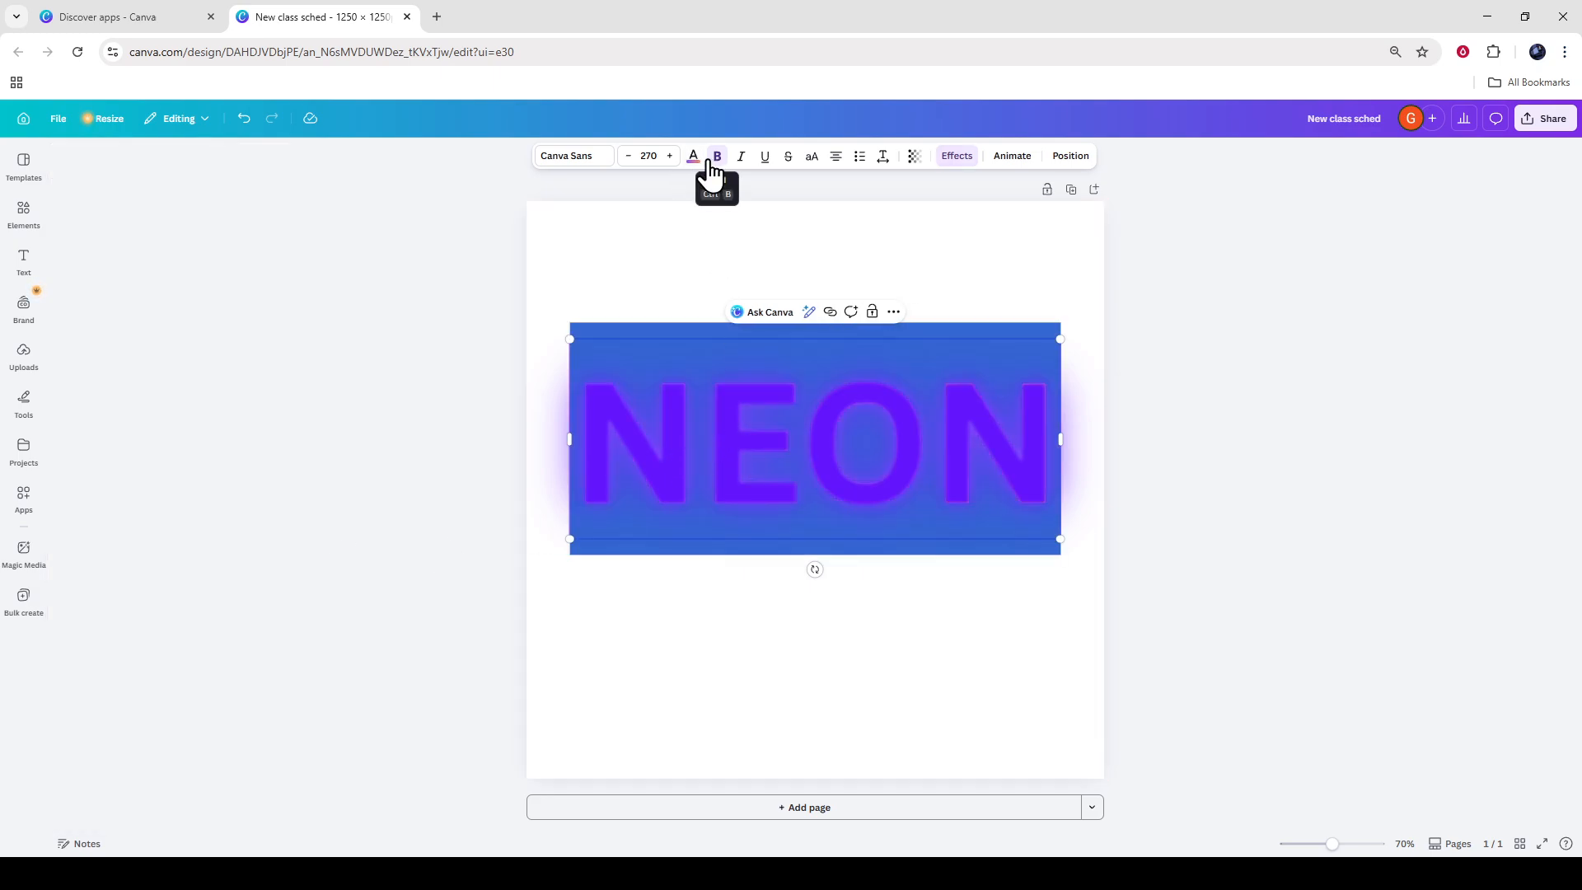
click(694, 156)
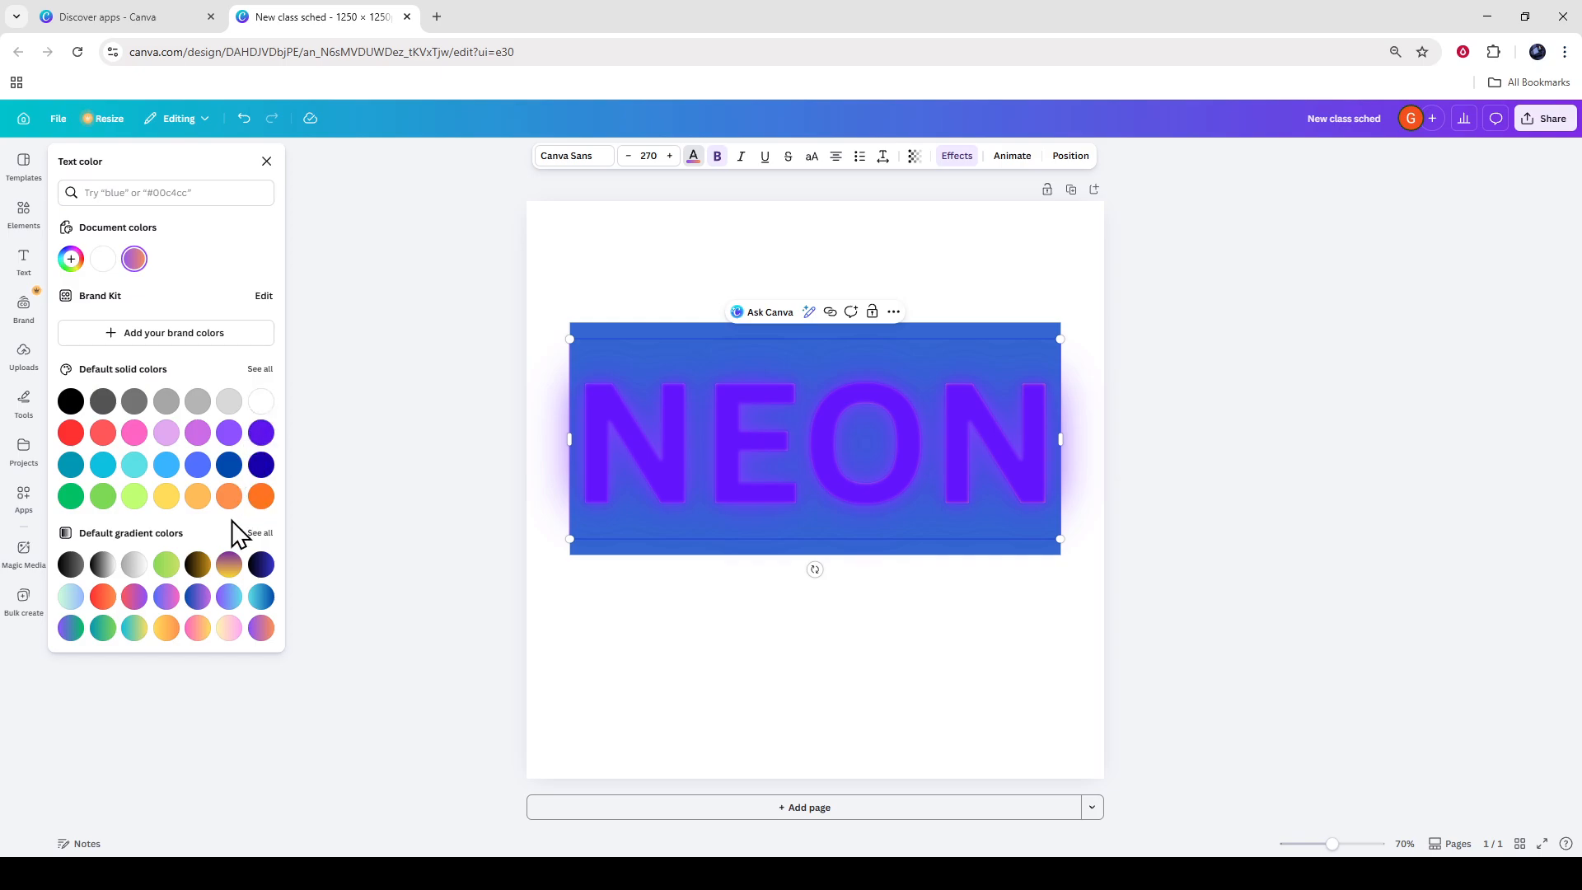
click(66, 567)
click(431, 504)
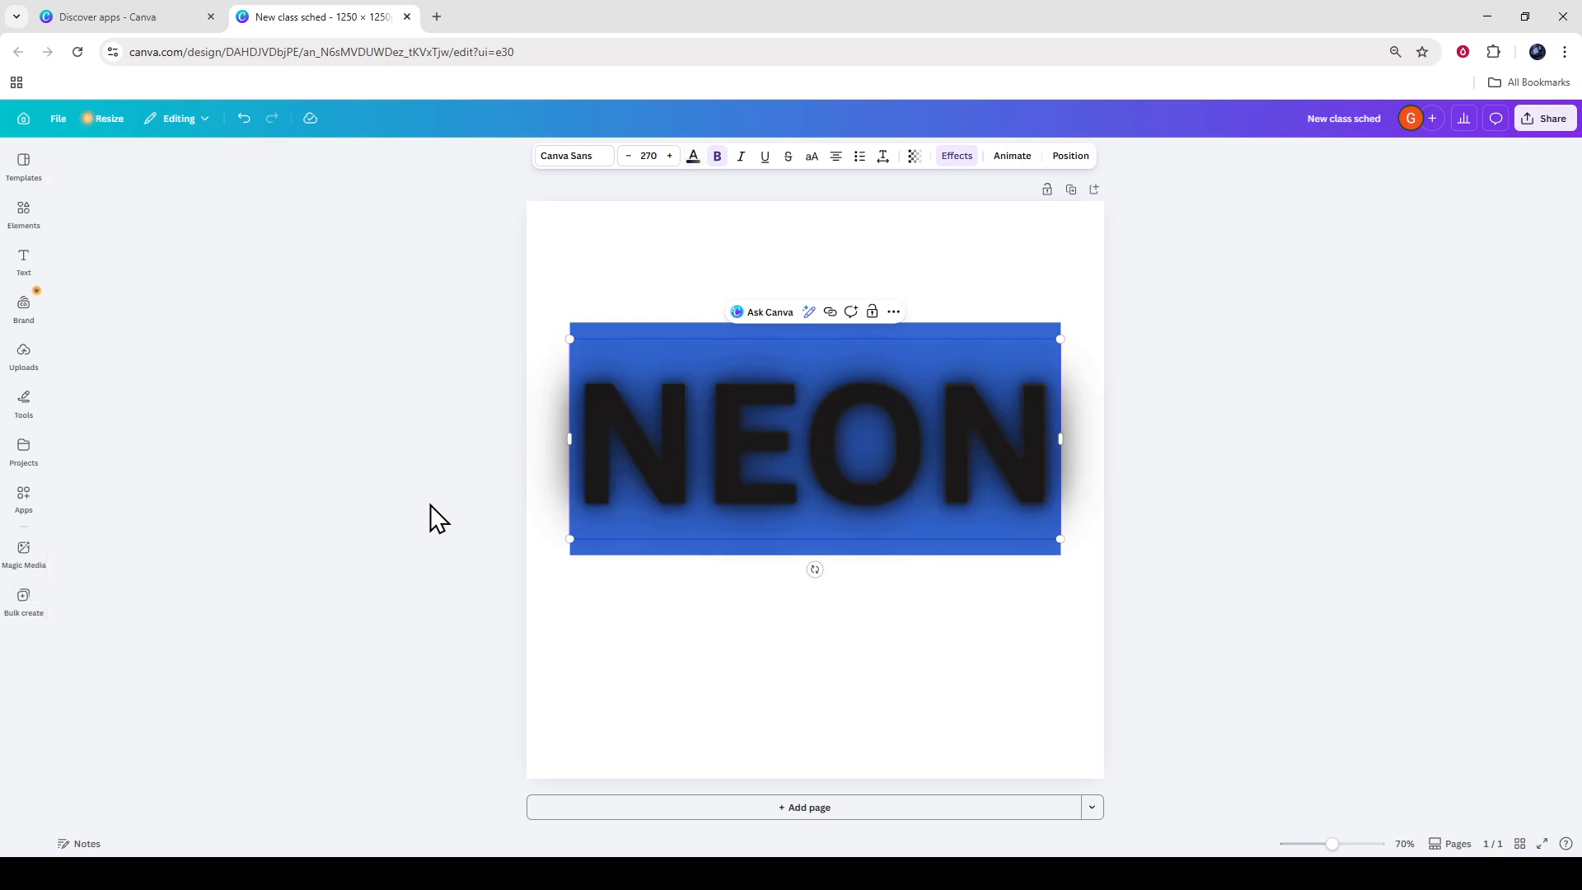
click(509, 531)
Reapply the Neon effect to the NEON text with an intensity of 50
click(777, 457)
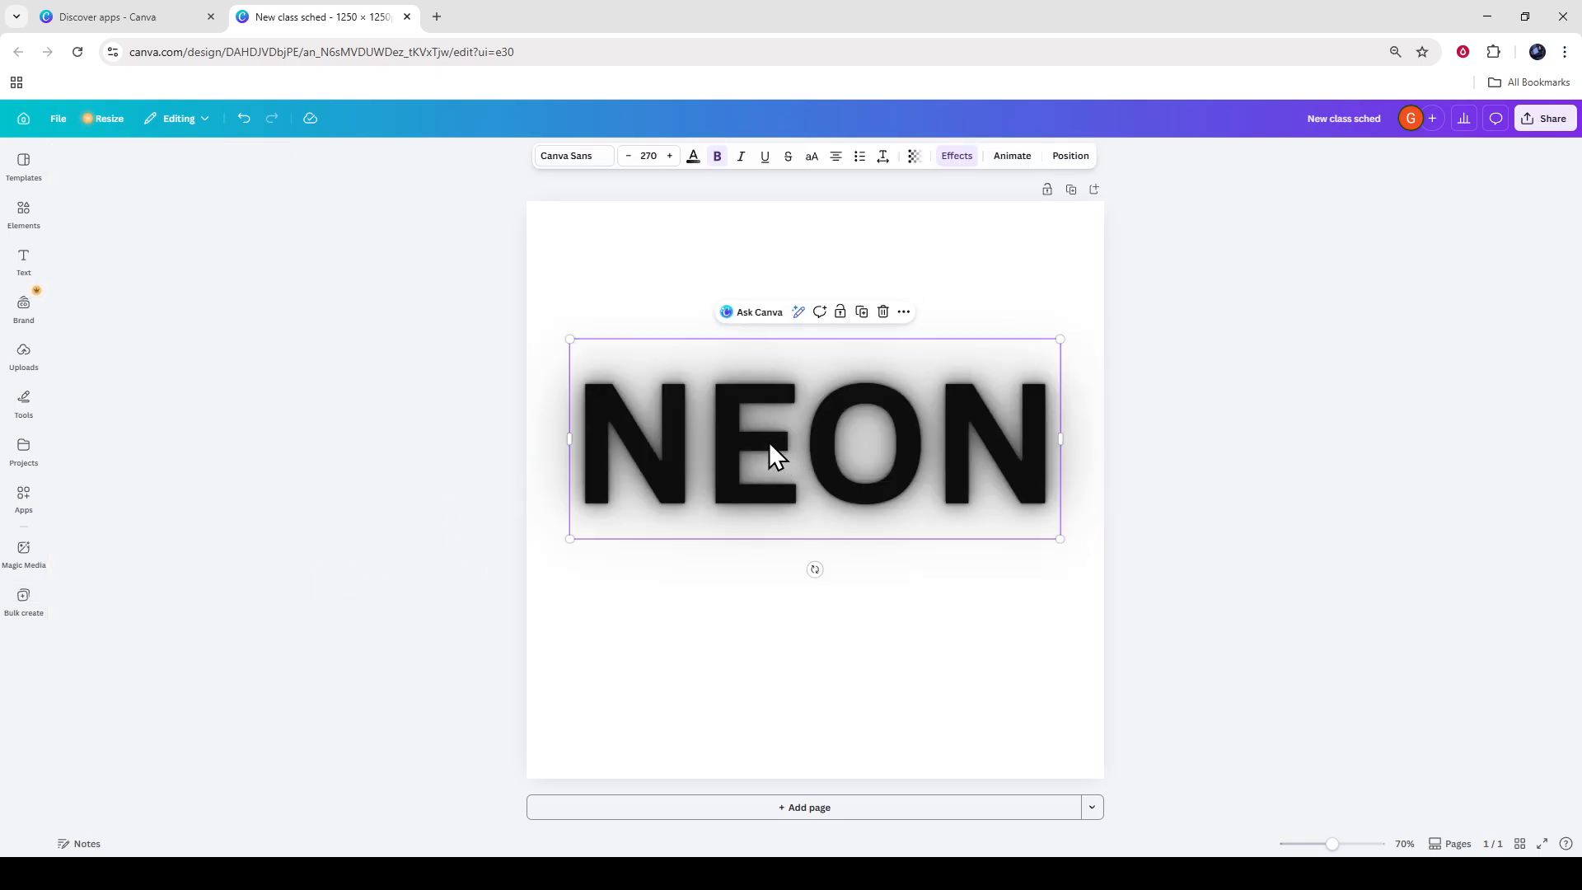
click(956, 158)
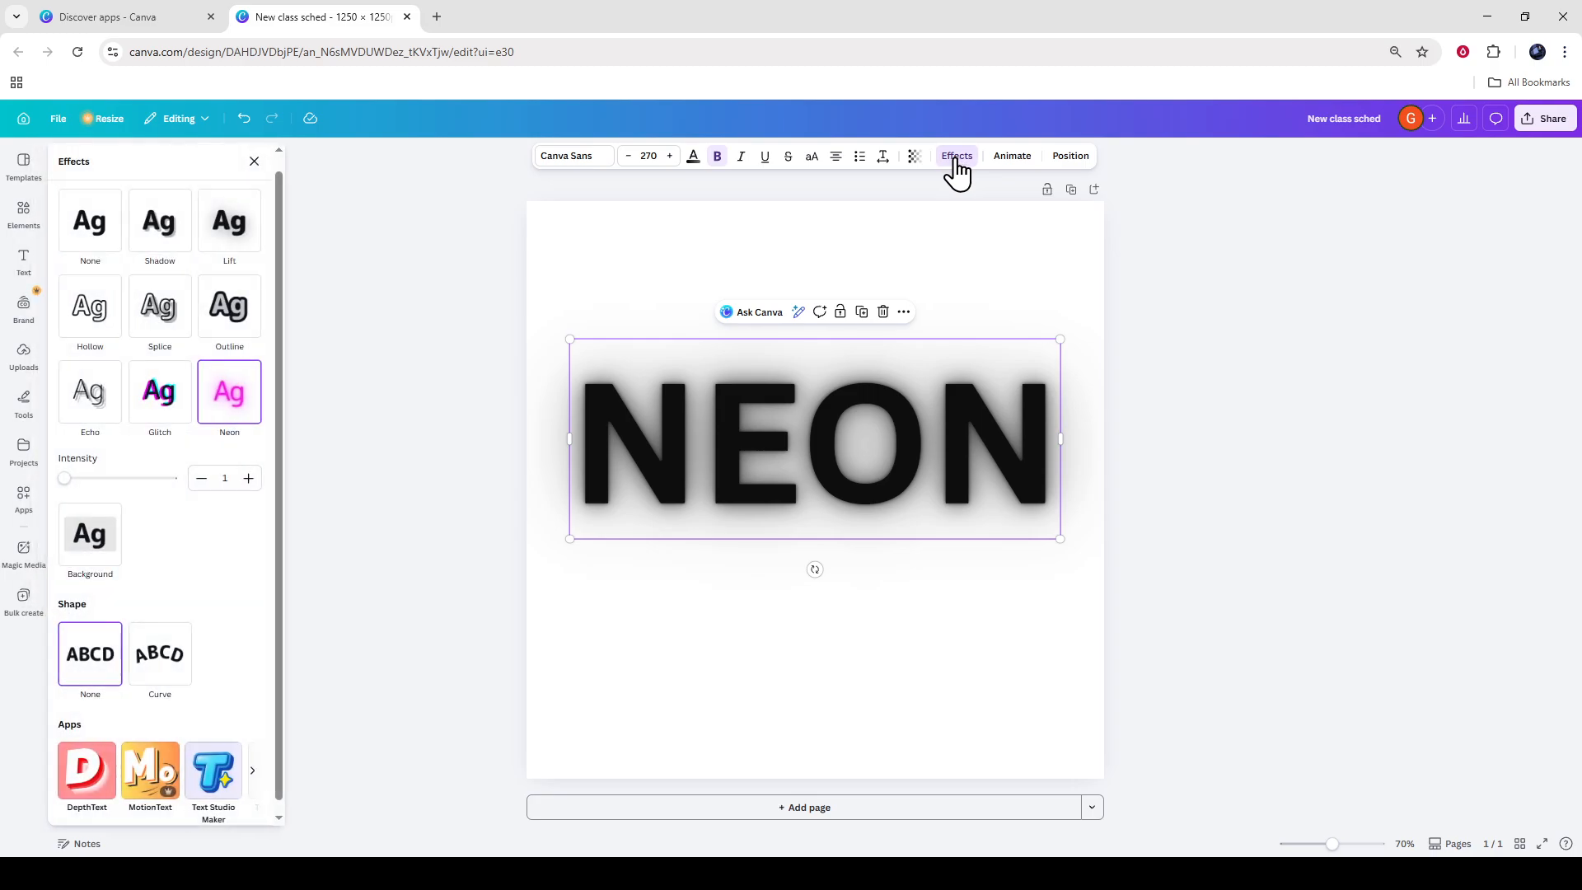
click(236, 392)
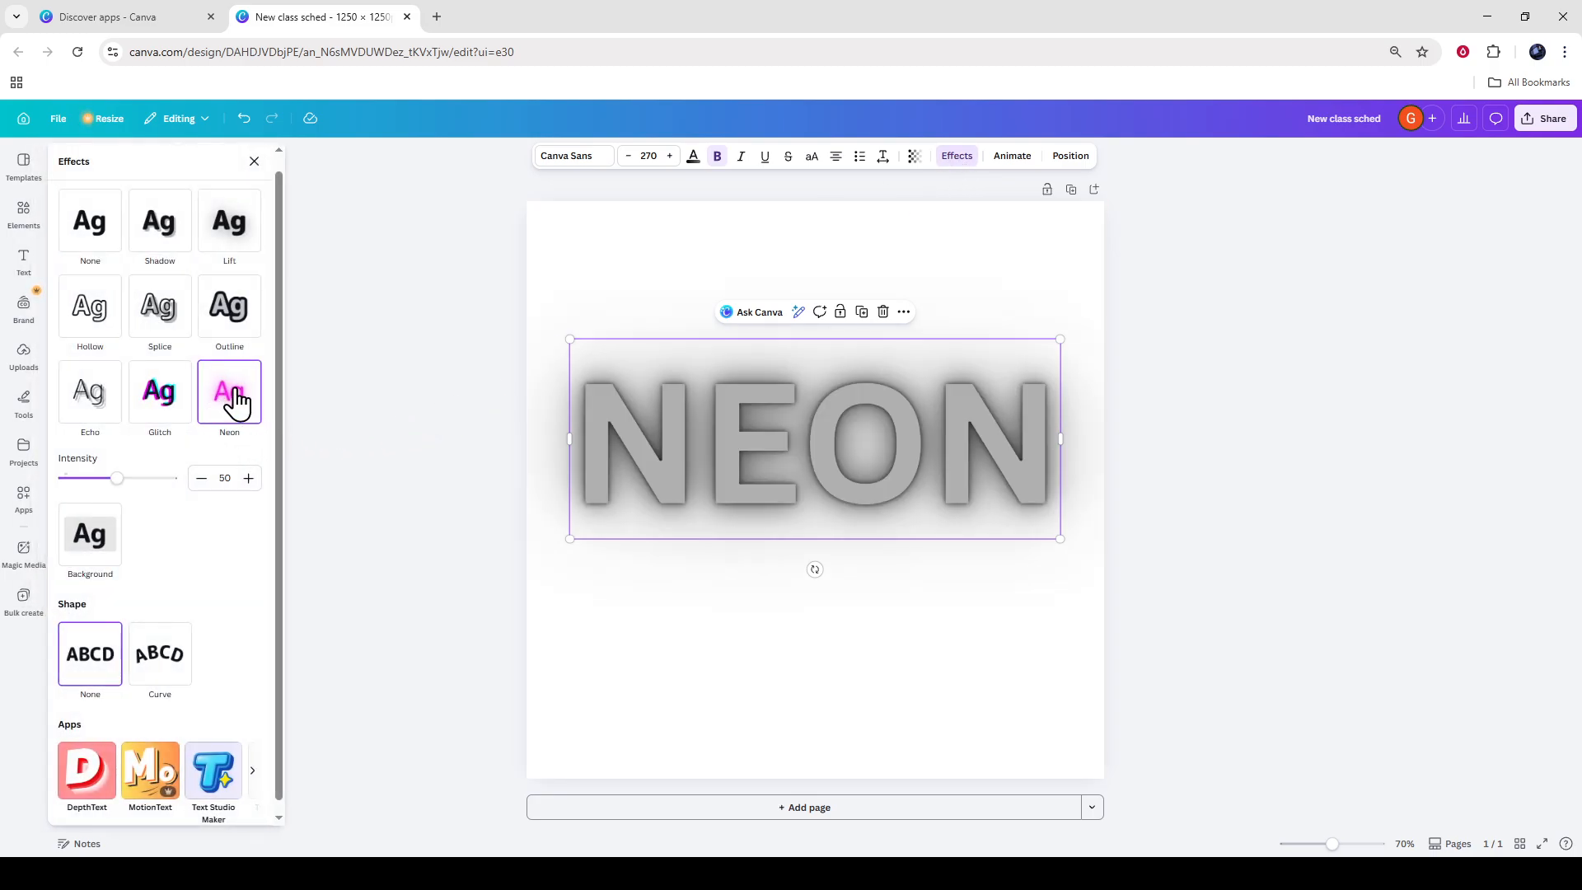
Try the Curve shape and the Background effect on the NEON text, returning to the straight shape and the Neon effect
scroll(226, 404, down, 1)
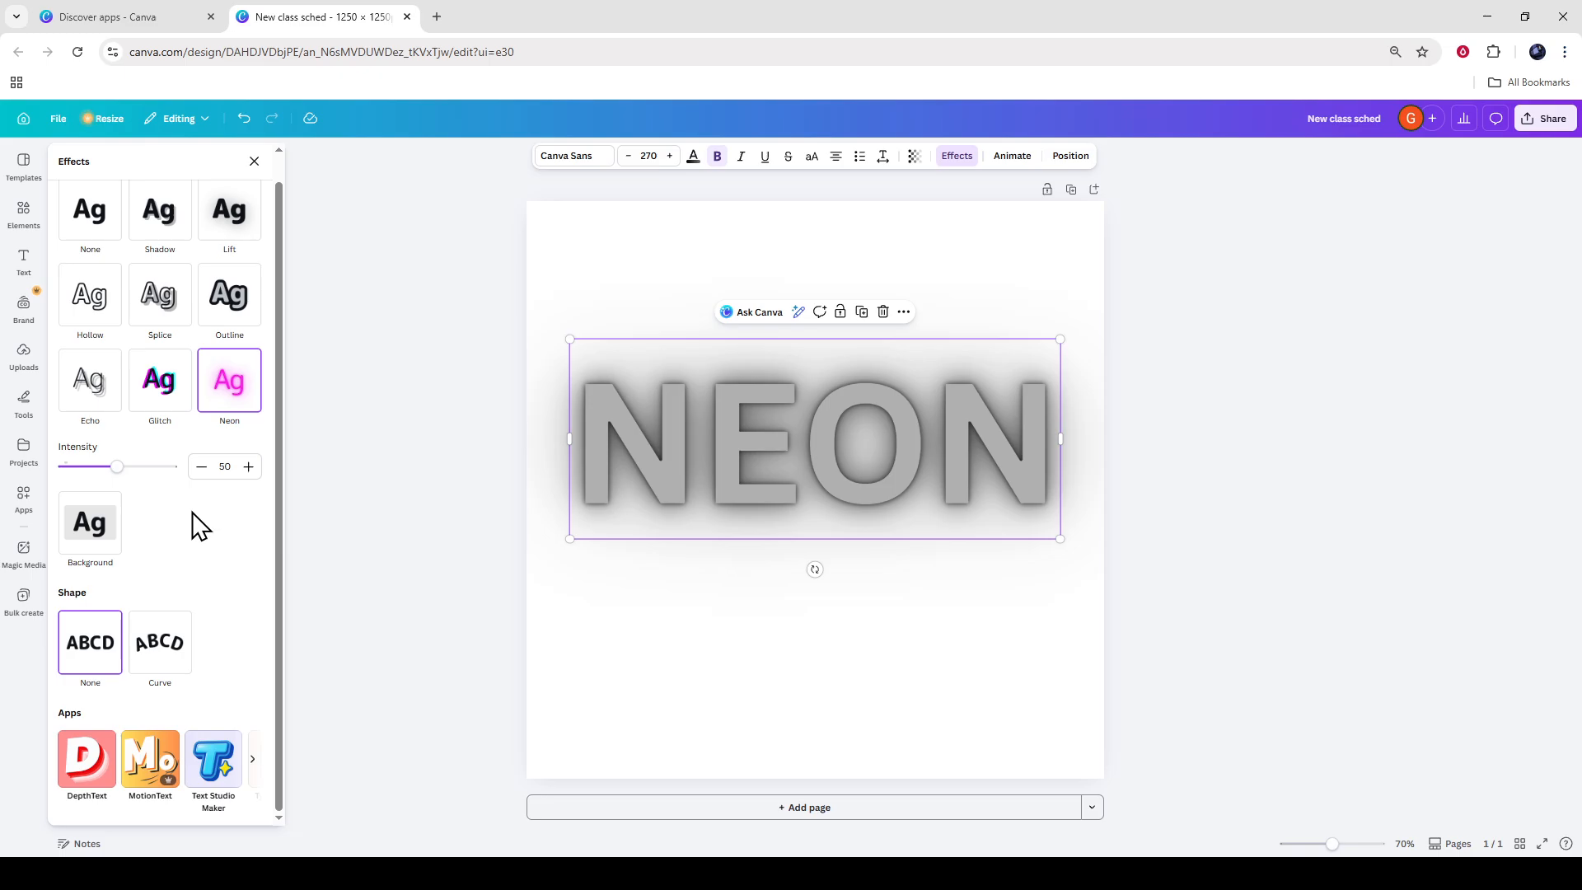
click(166, 648)
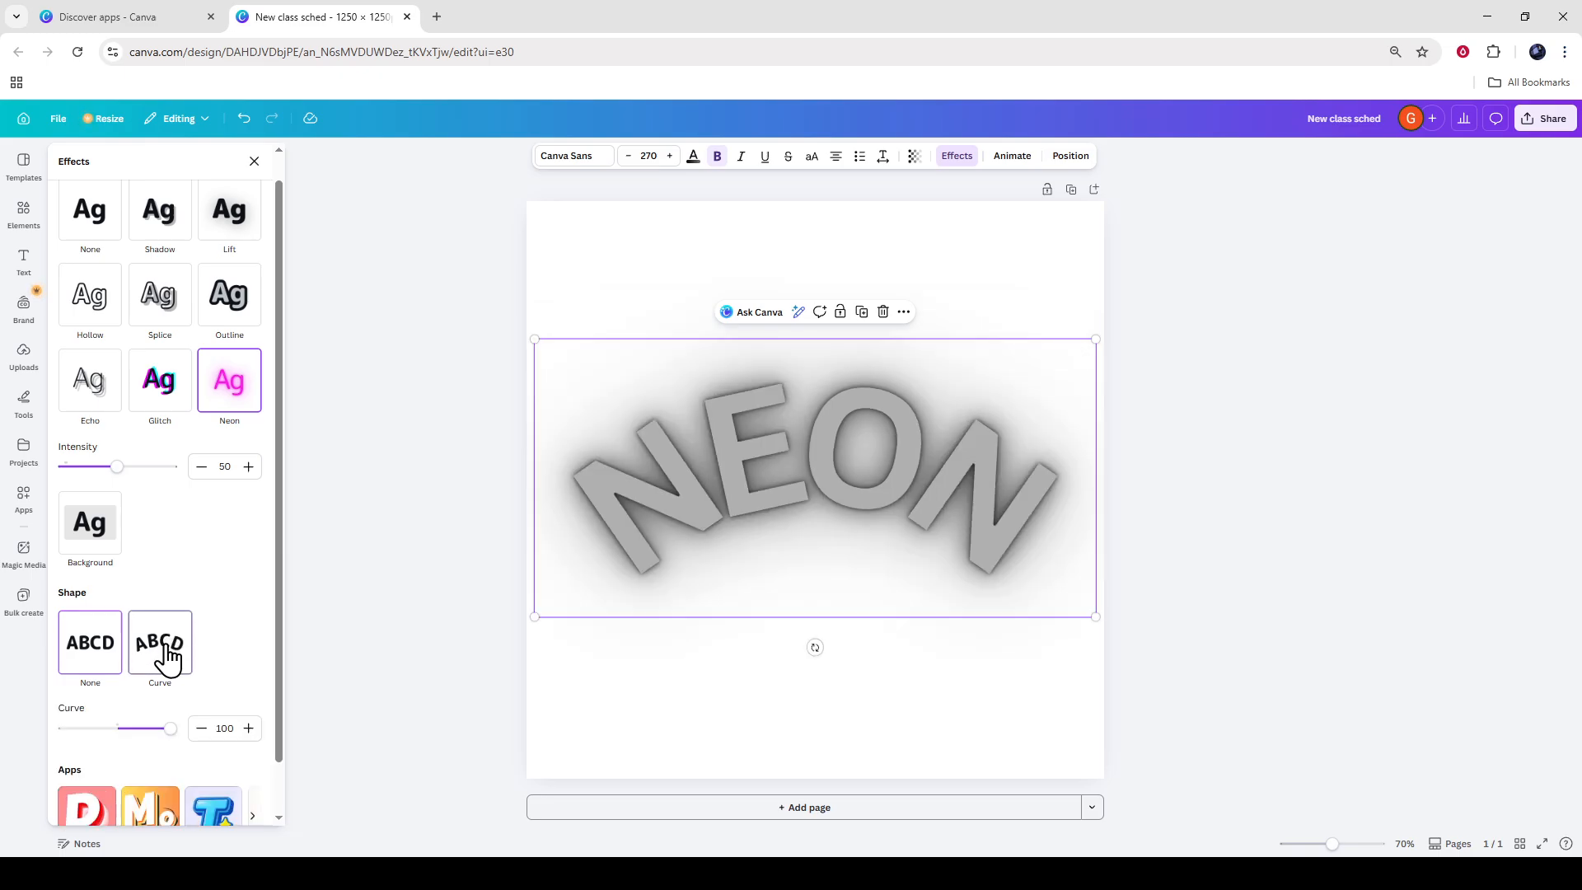
click(114, 653)
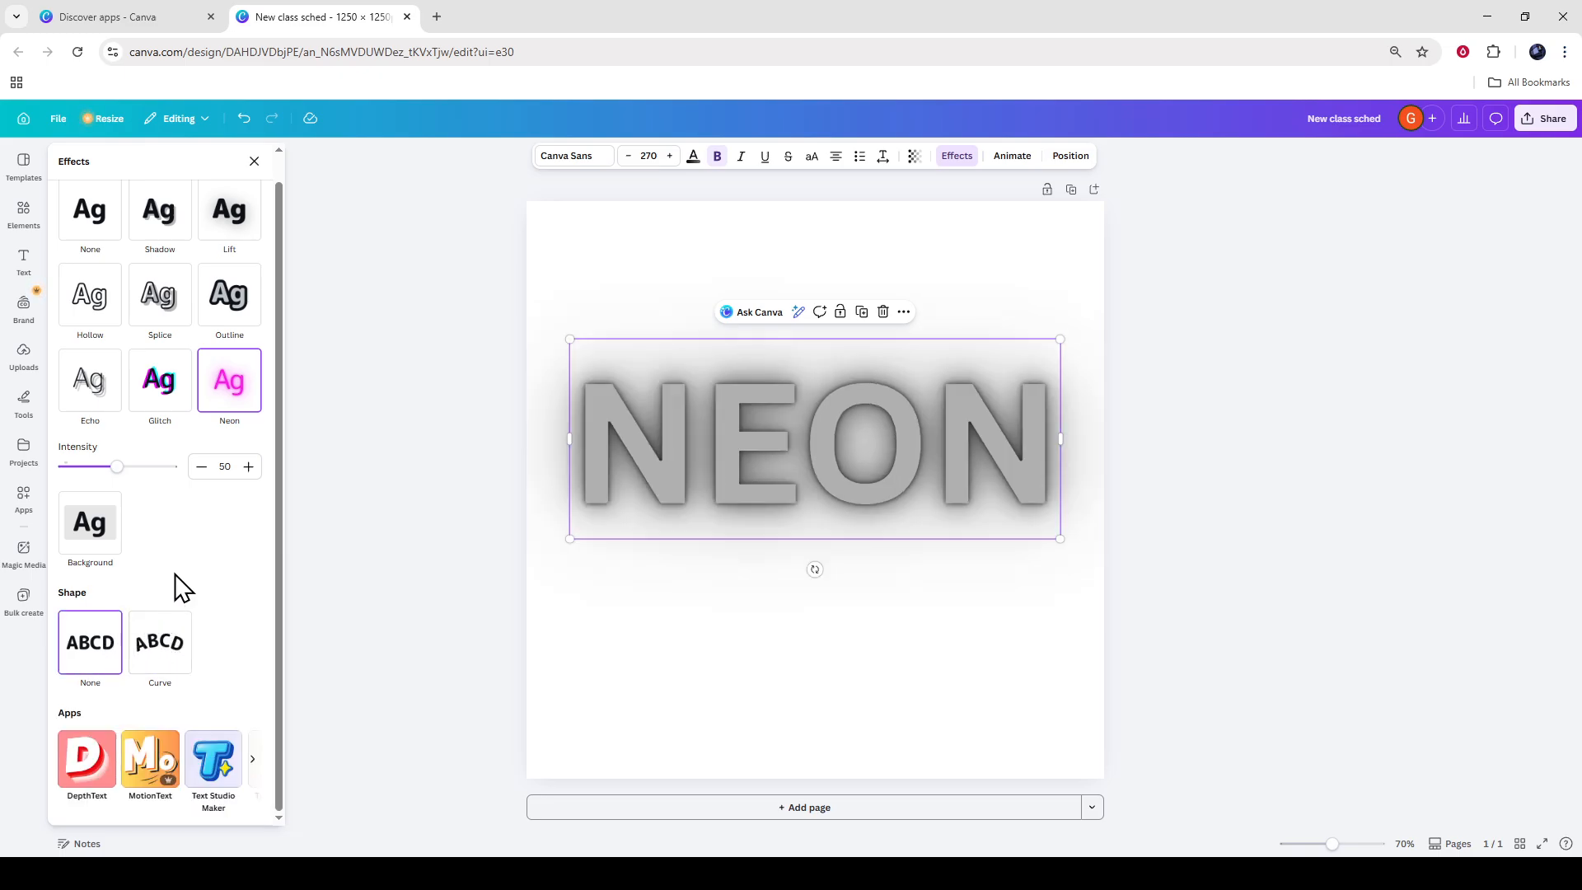
click(98, 536)
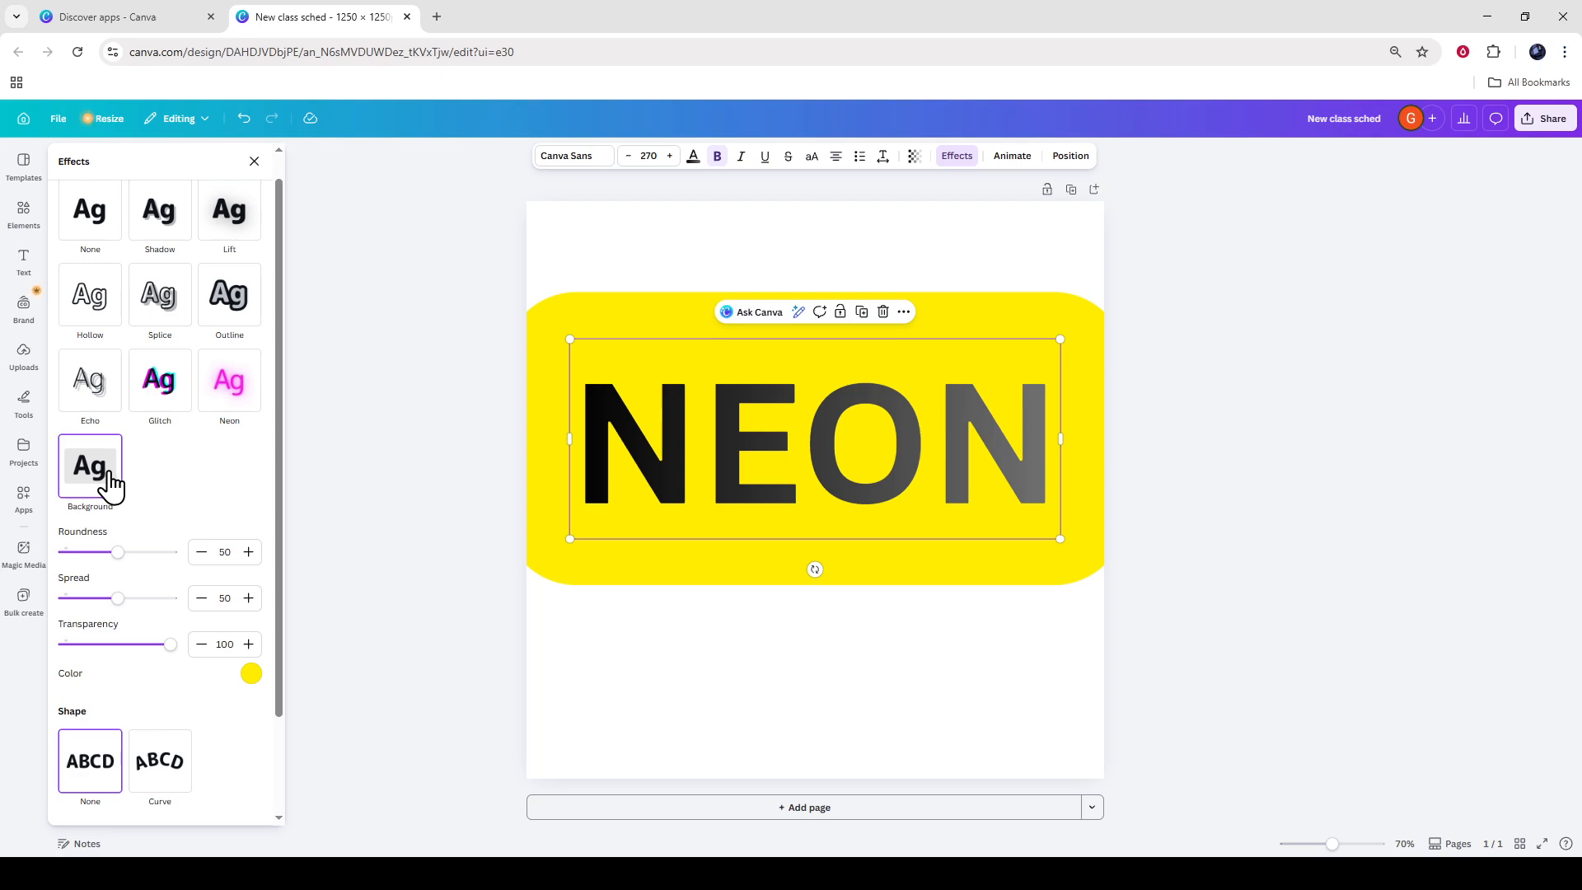
click(219, 397)
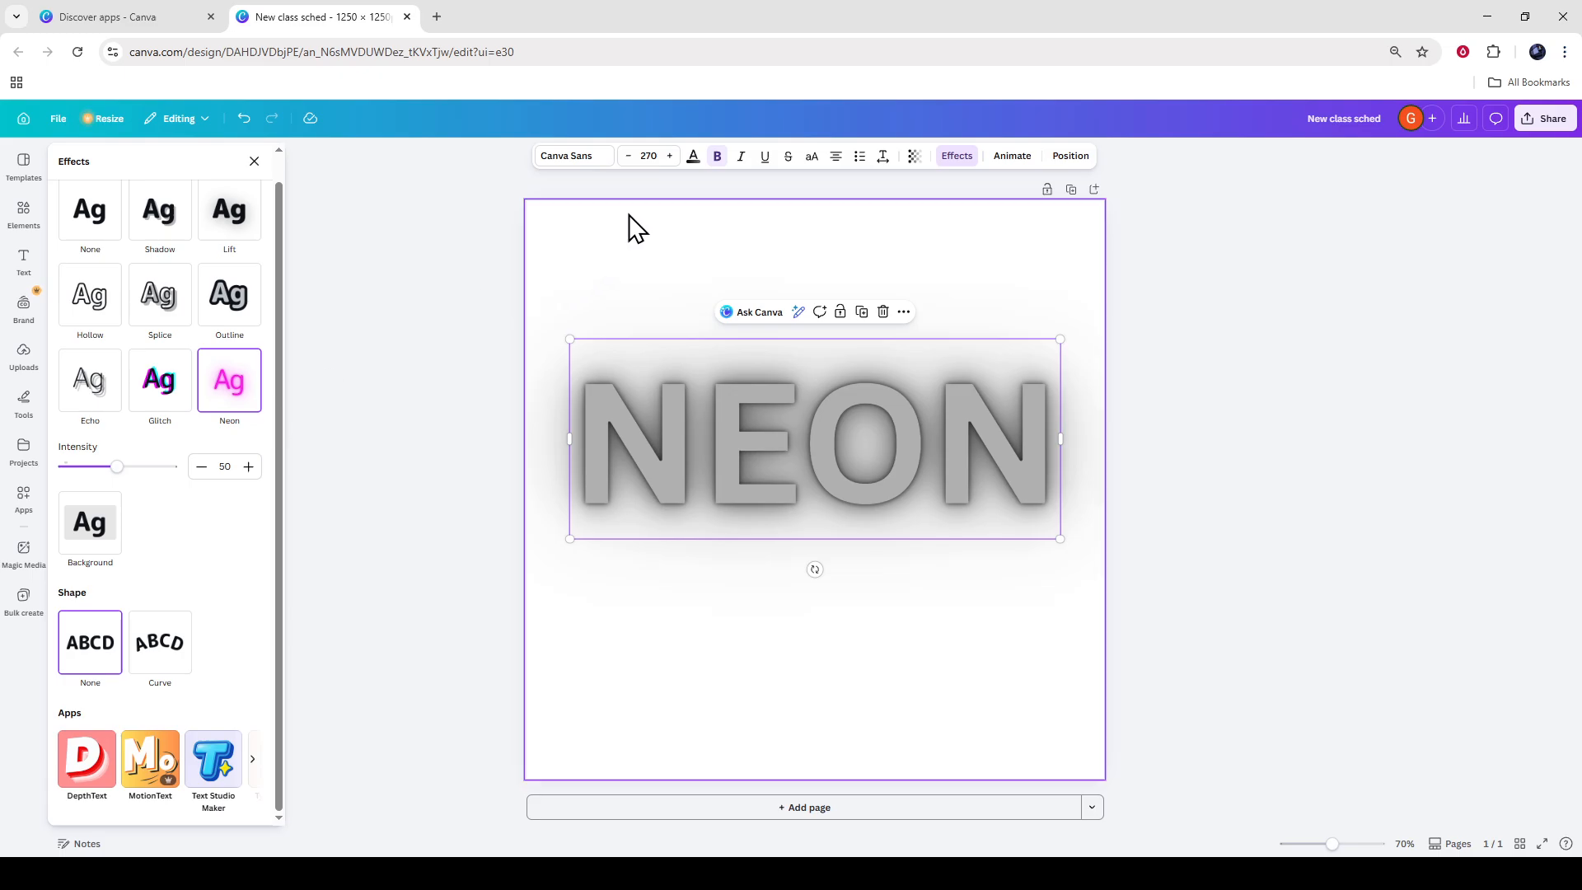
Try the purple-to-orange gradient on the NEON text, and recolor it with the cyan-to-blue default gradient
click(693, 156)
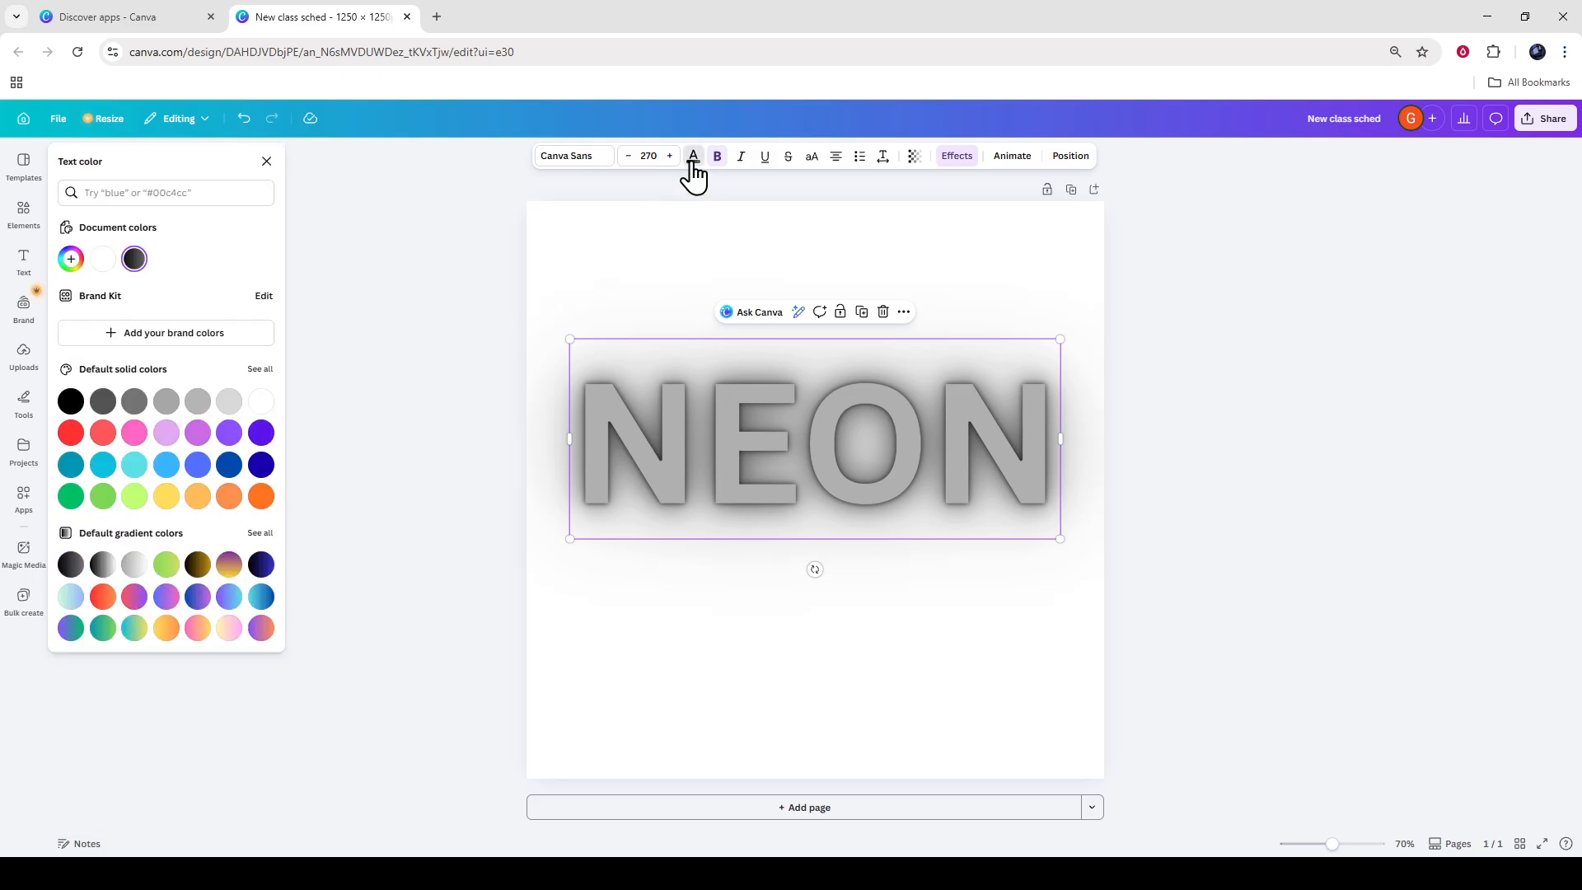
click(260, 629)
click(265, 600)
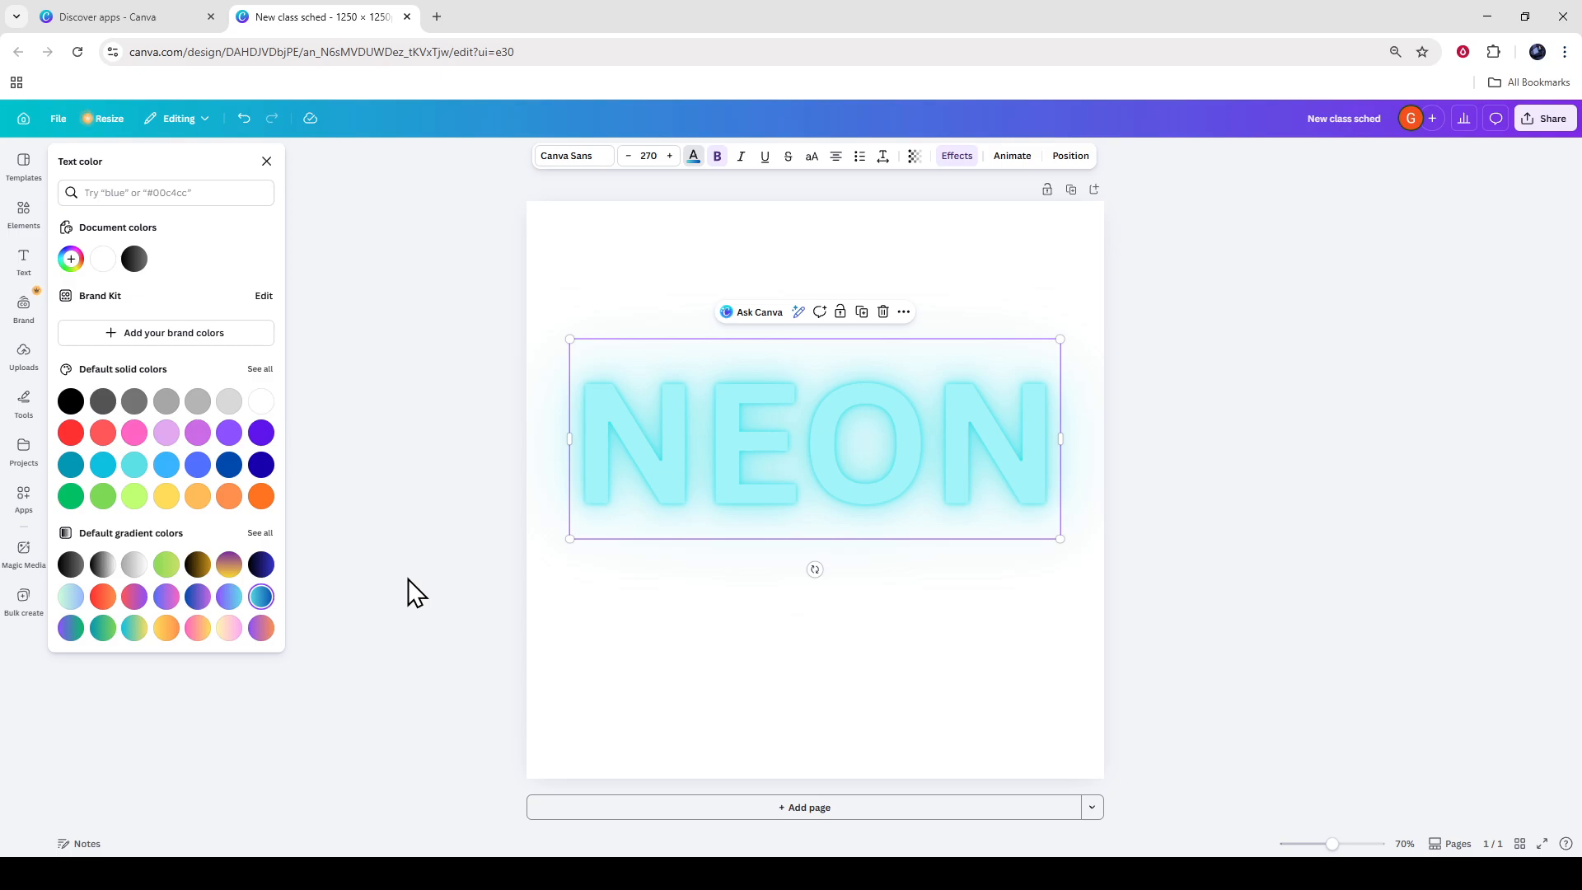
Set the page background to solid black behind the NEON text
click(737, 648)
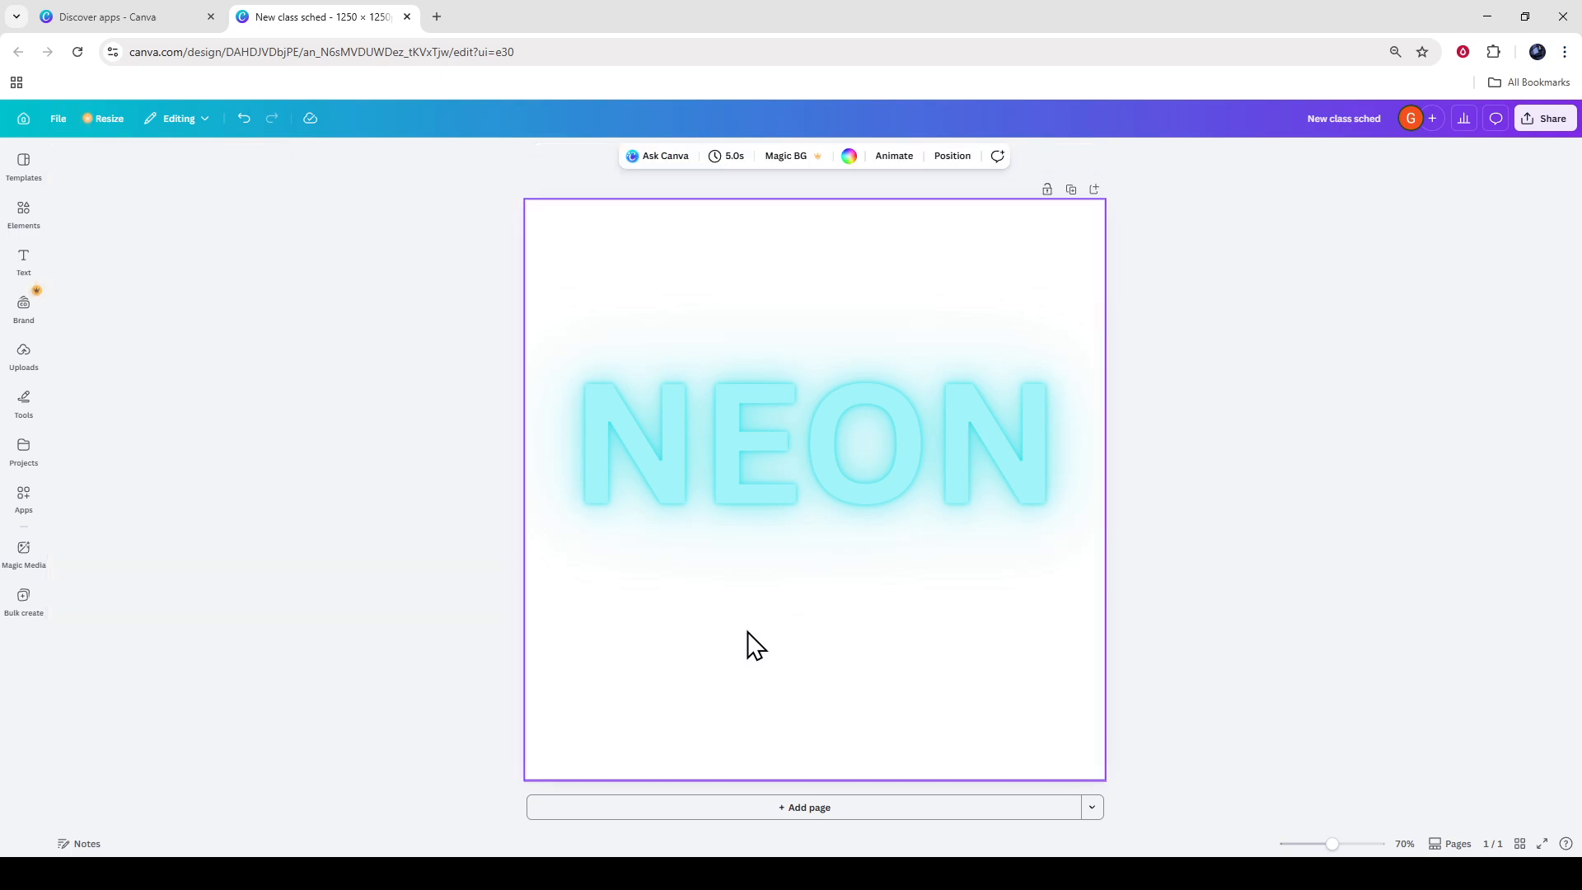
click(849, 156)
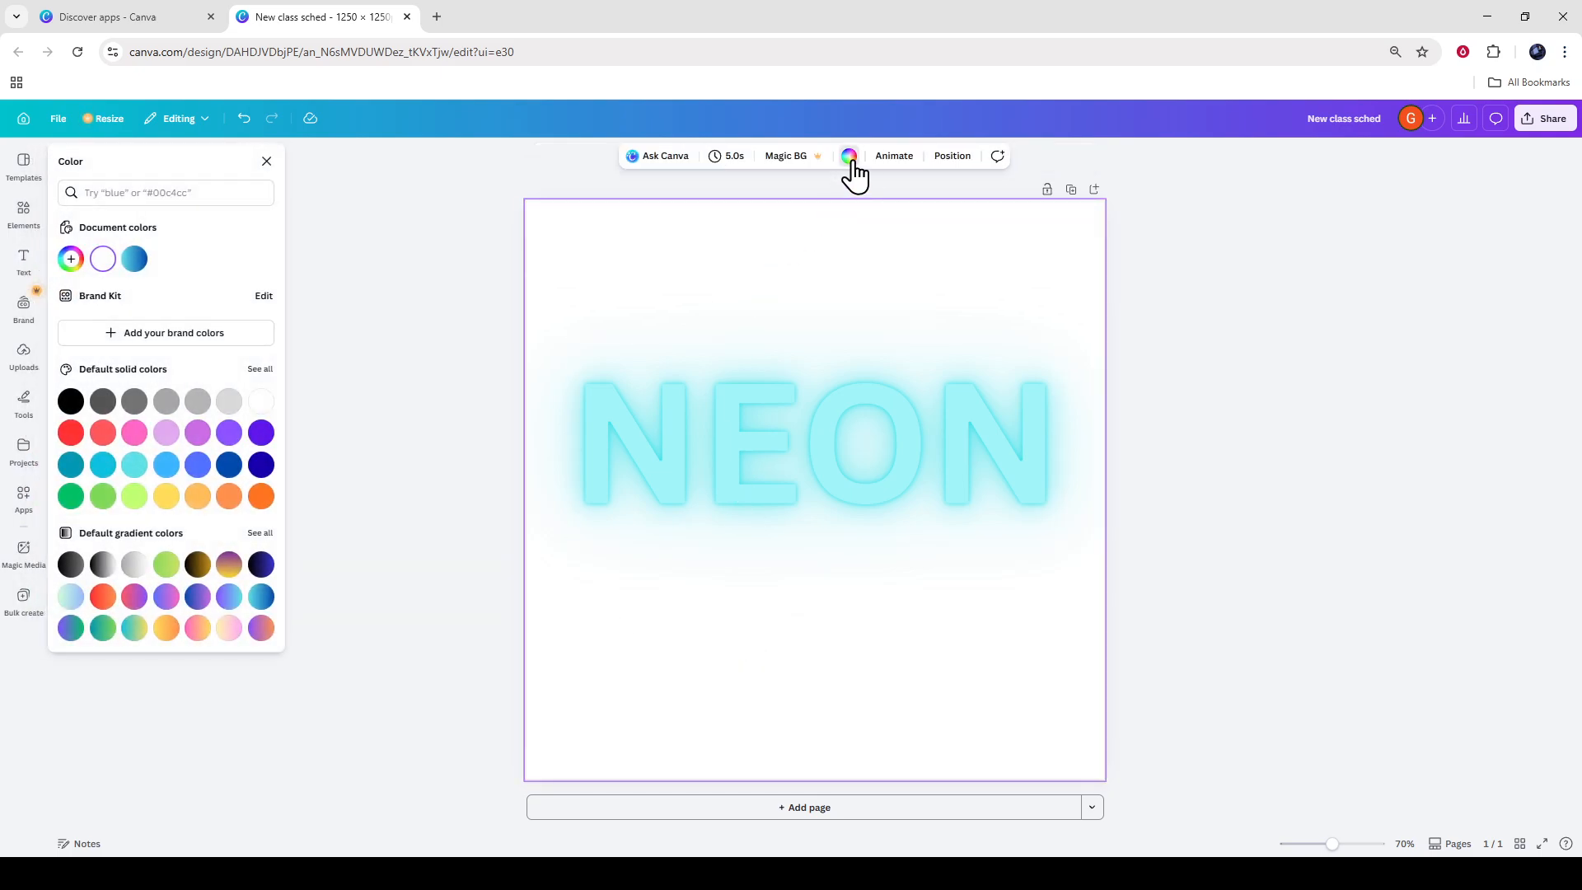
click(72, 404)
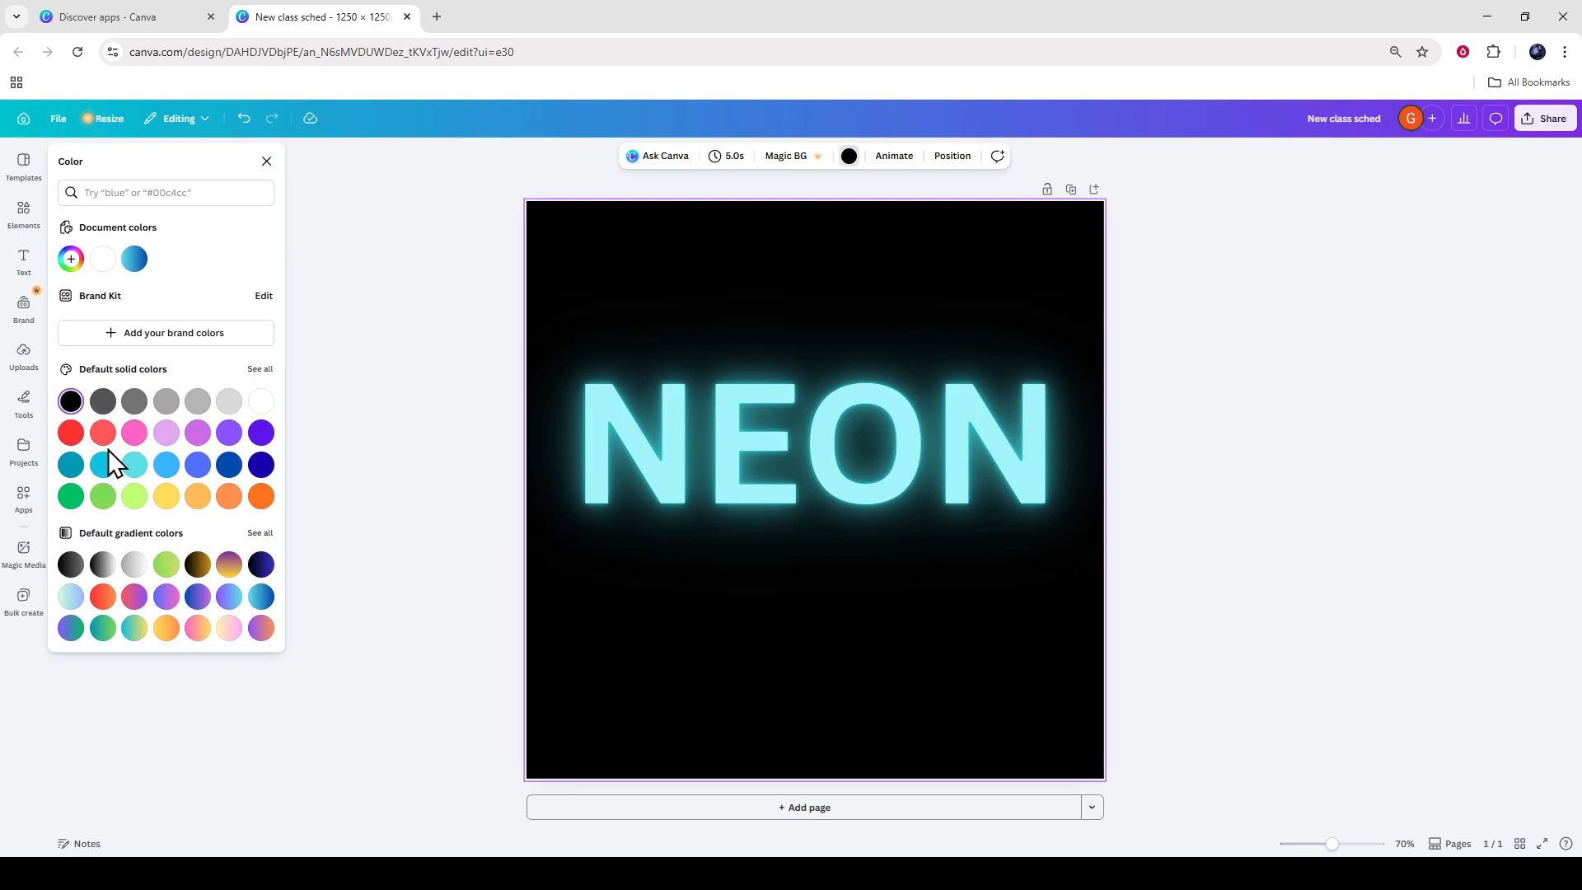
click(392, 486)
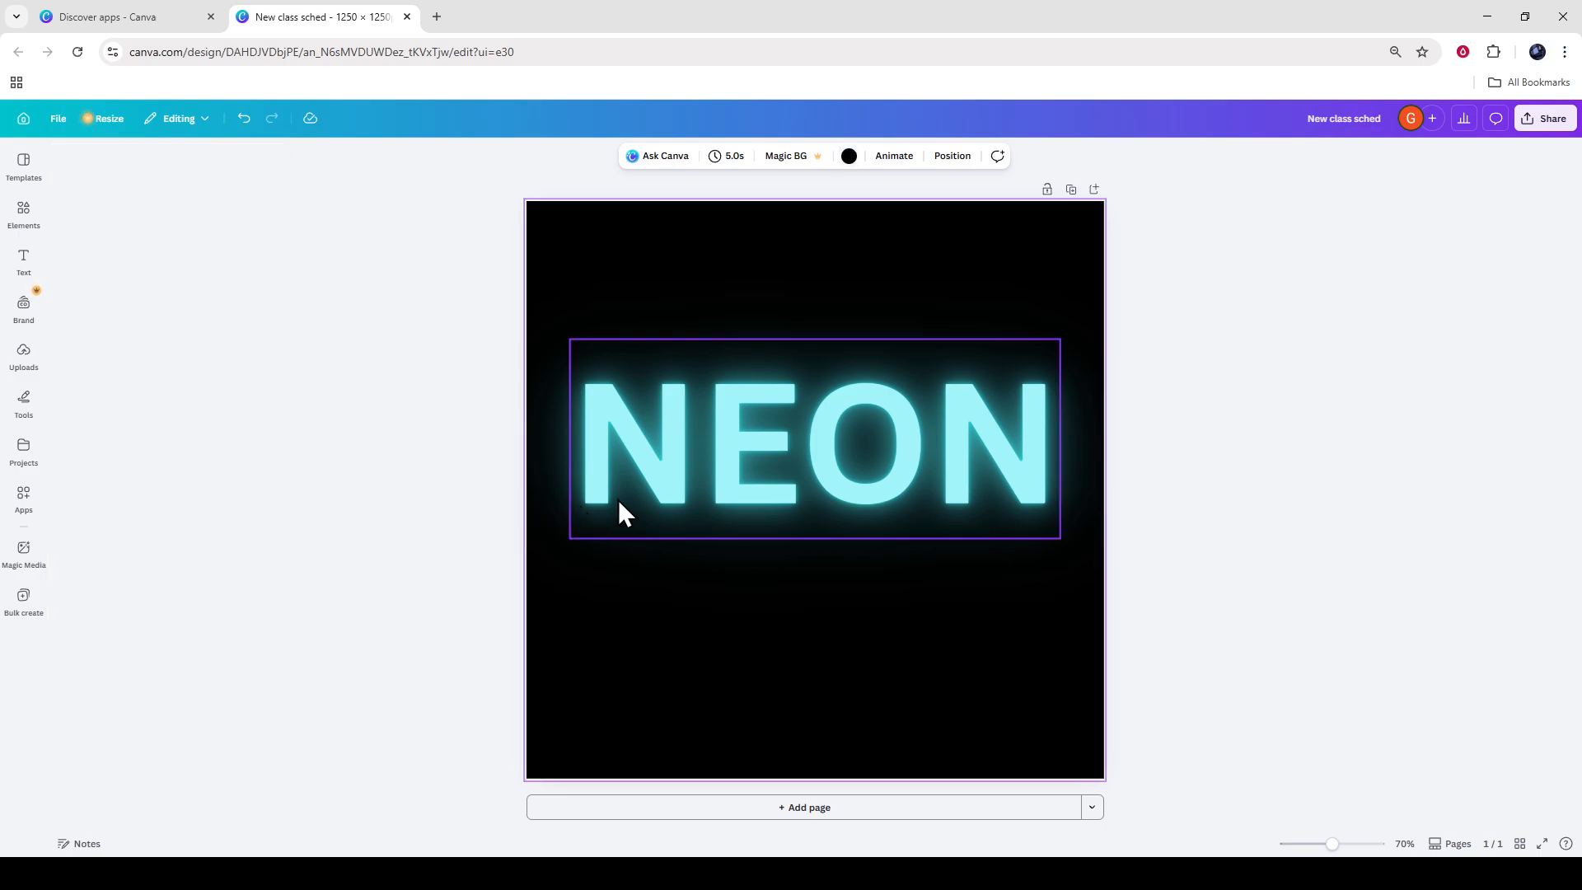
Recolor the NEON text with the default purple-to-orange gradient
click(748, 470)
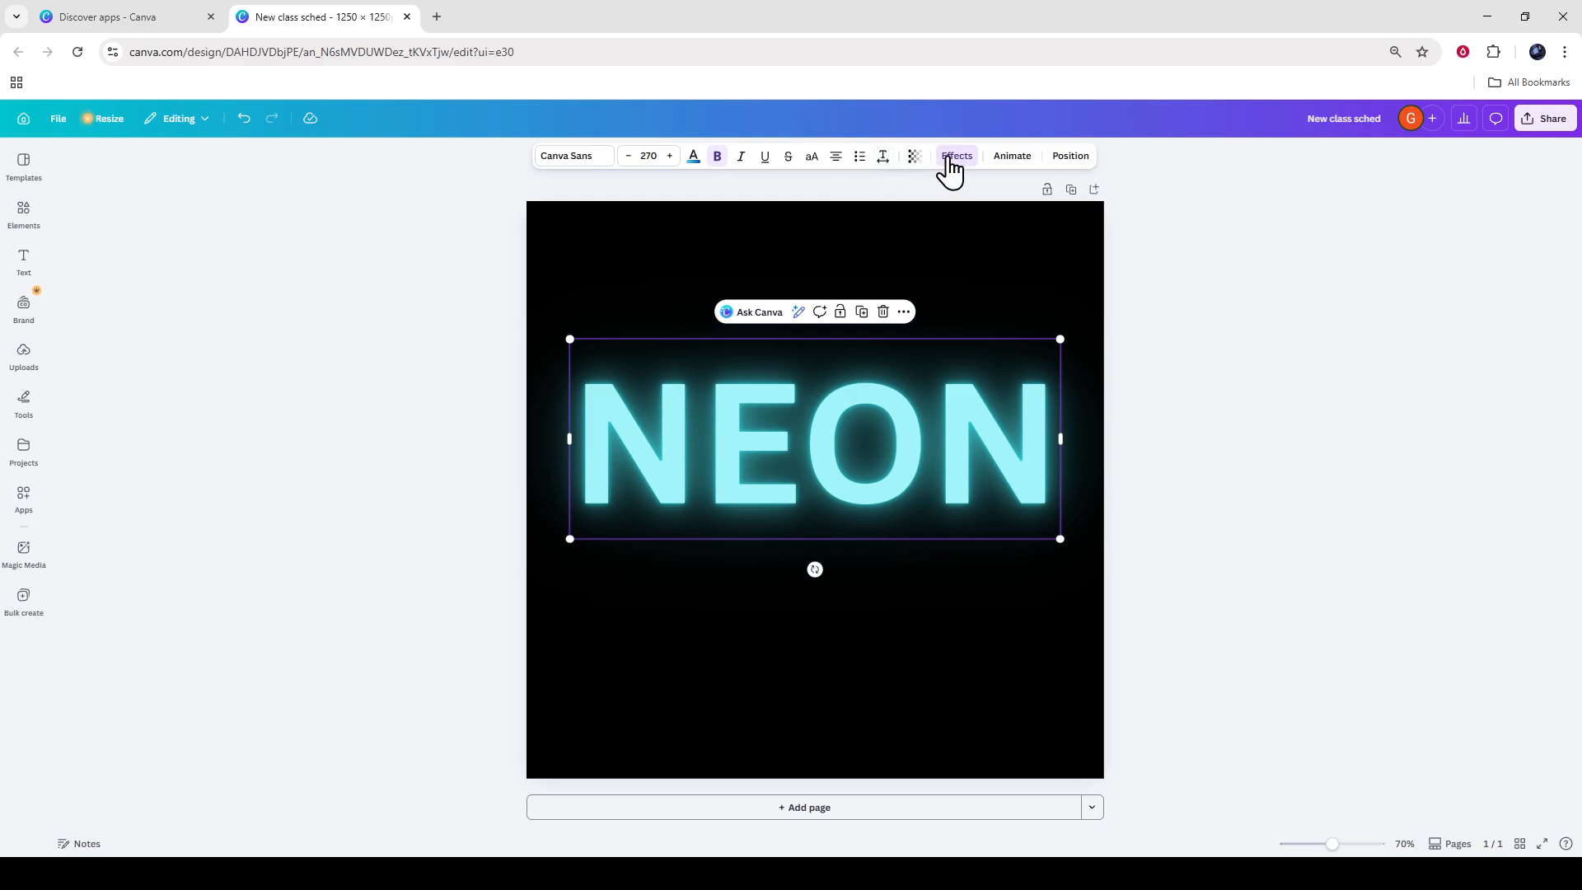
click(956, 158)
click(694, 156)
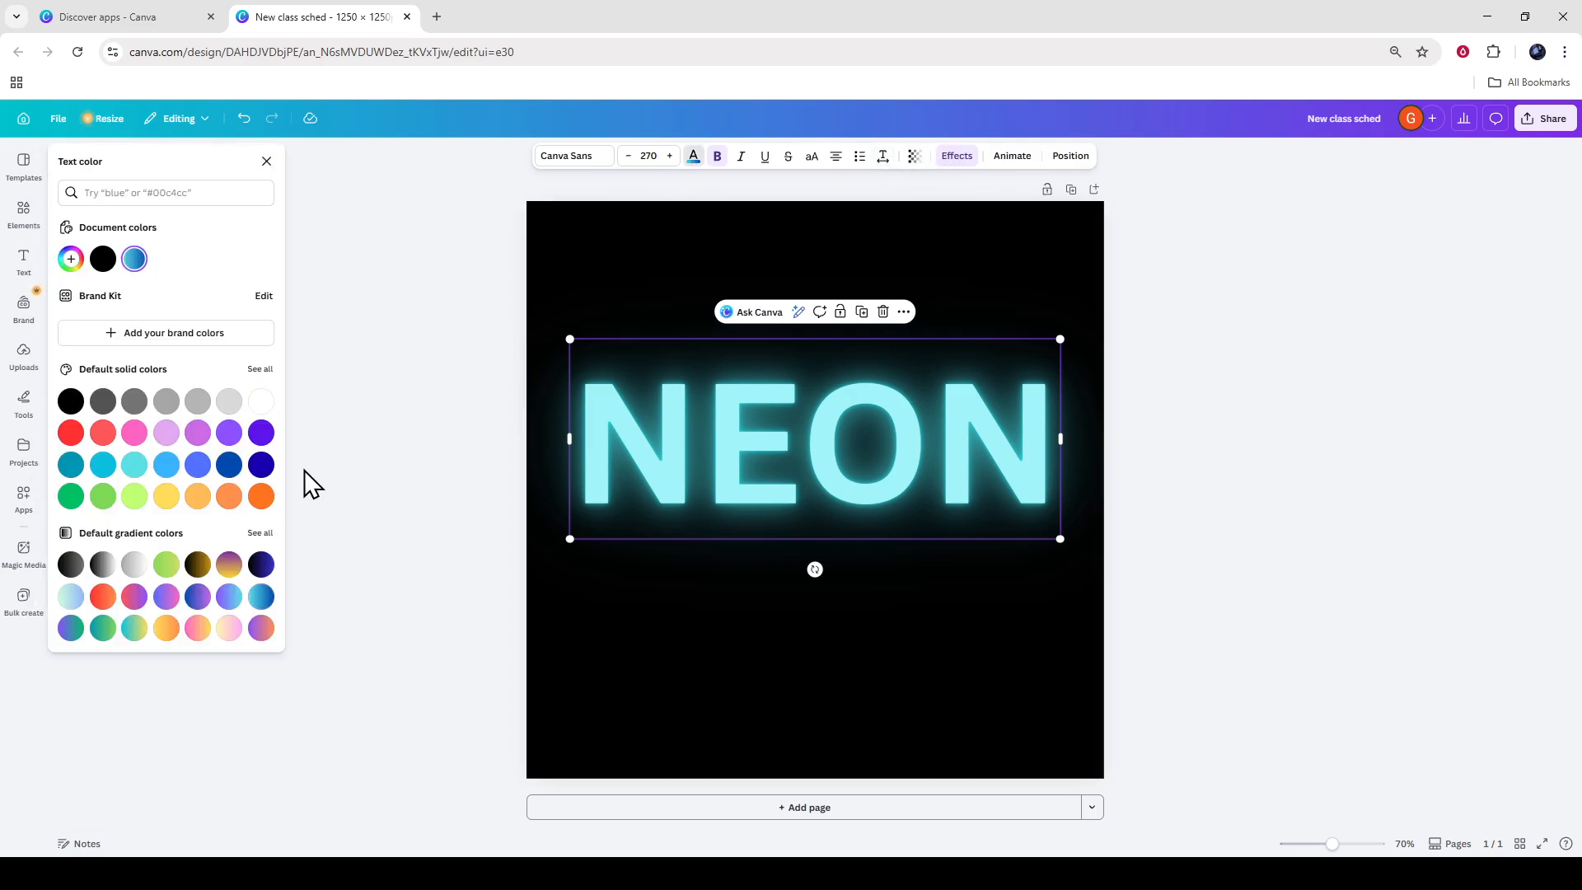
click(261, 630)
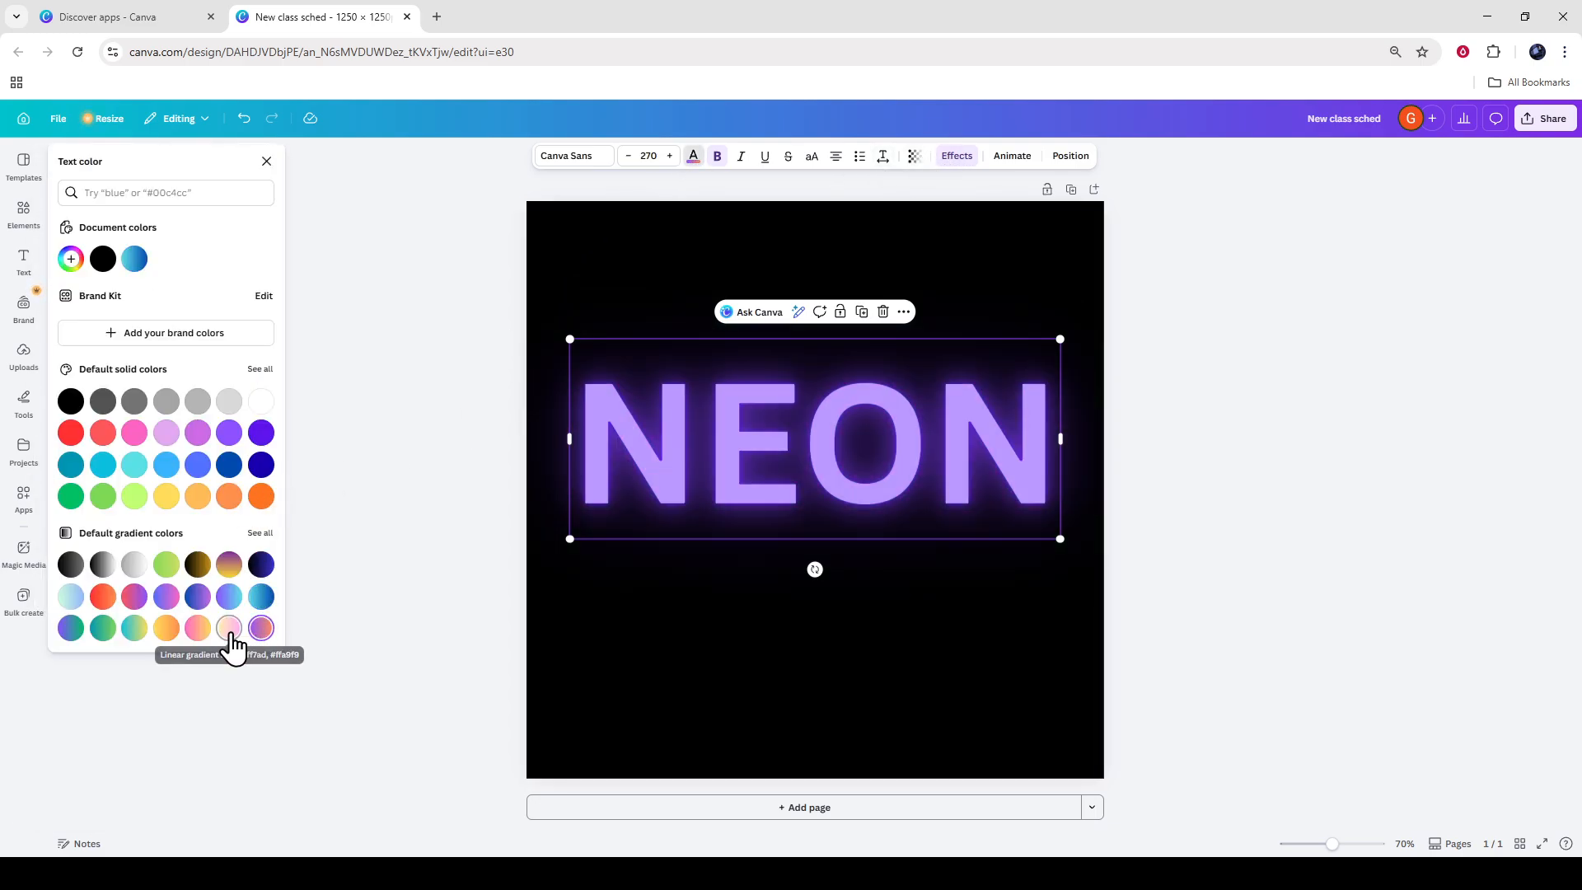
Compare the yellow, pink, orange, green and blue default gradients on the NEON text and return to the purple-to-orange gradient
click(228, 629)
click(196, 632)
click(165, 632)
click(135, 633)
click(103, 635)
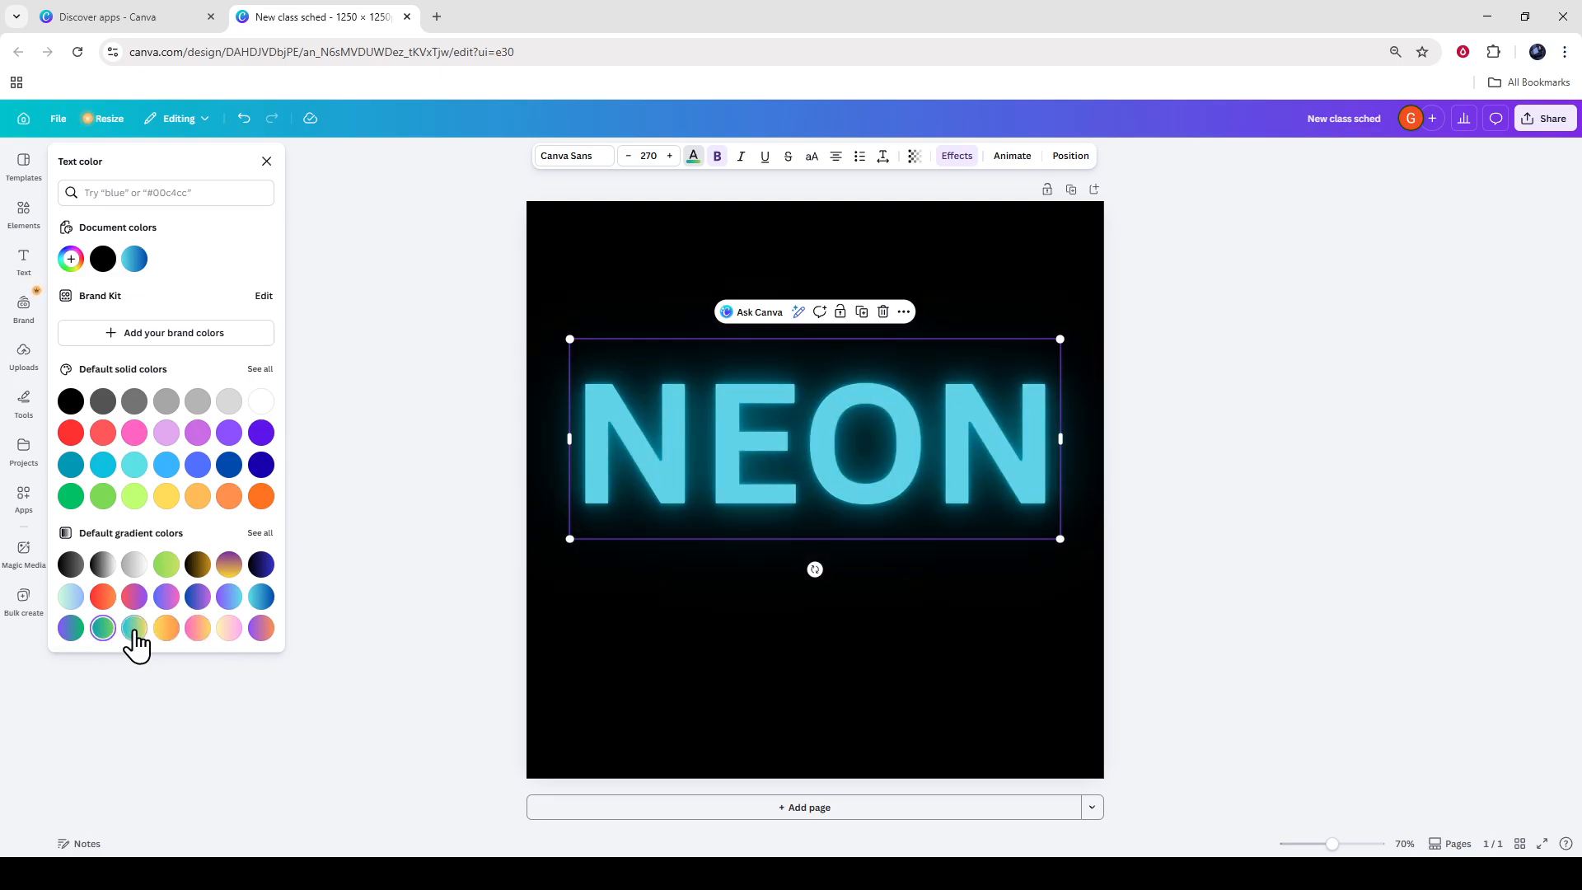
click(227, 599)
click(226, 630)
click(266, 633)
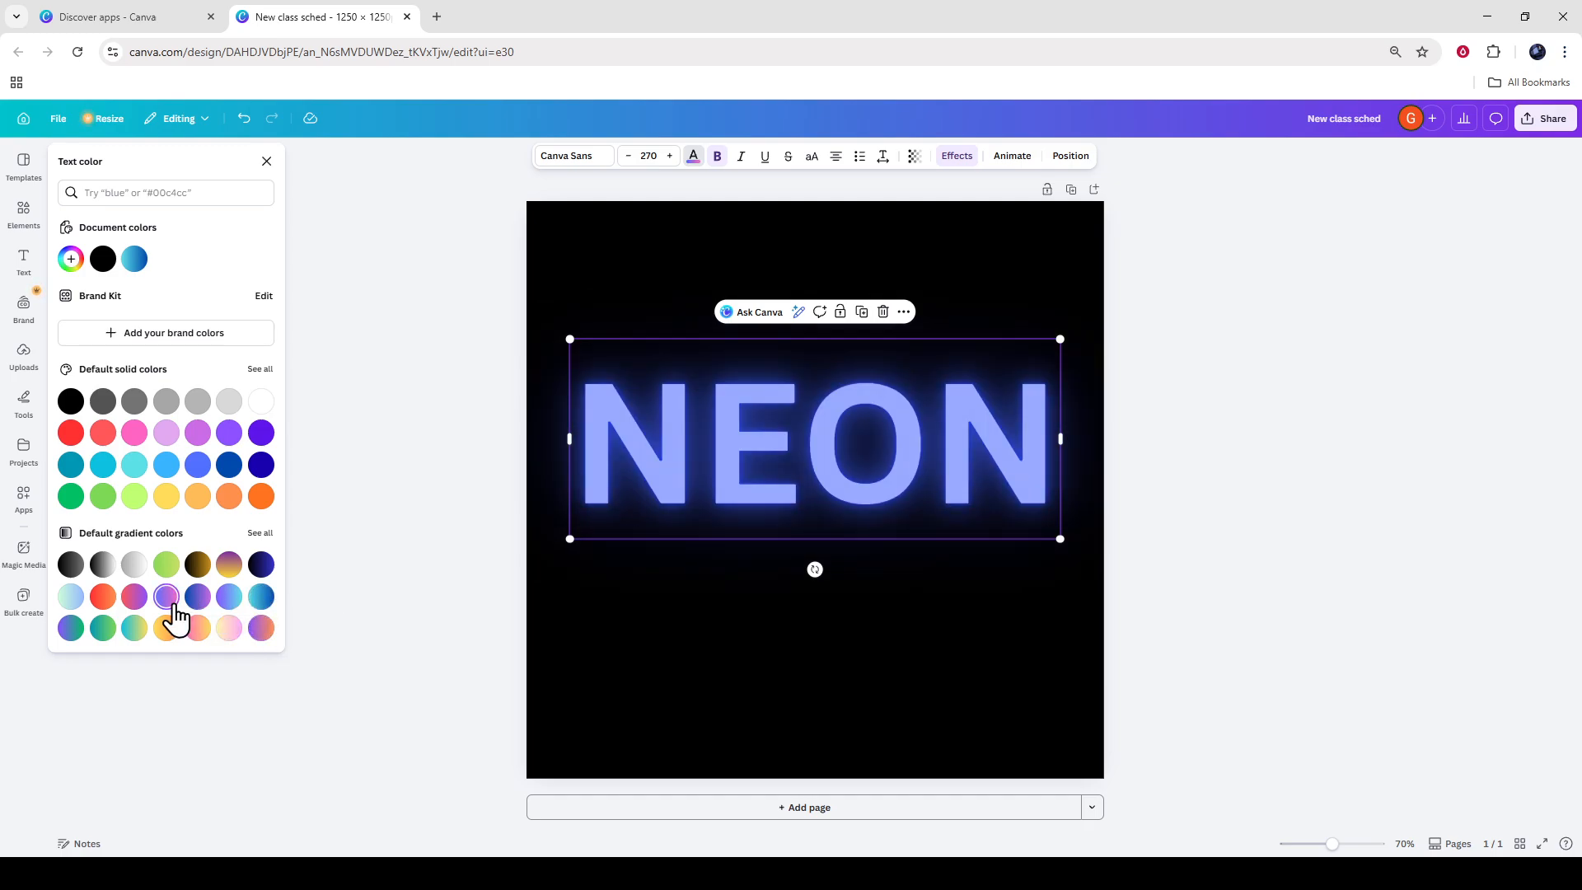
click(226, 630)
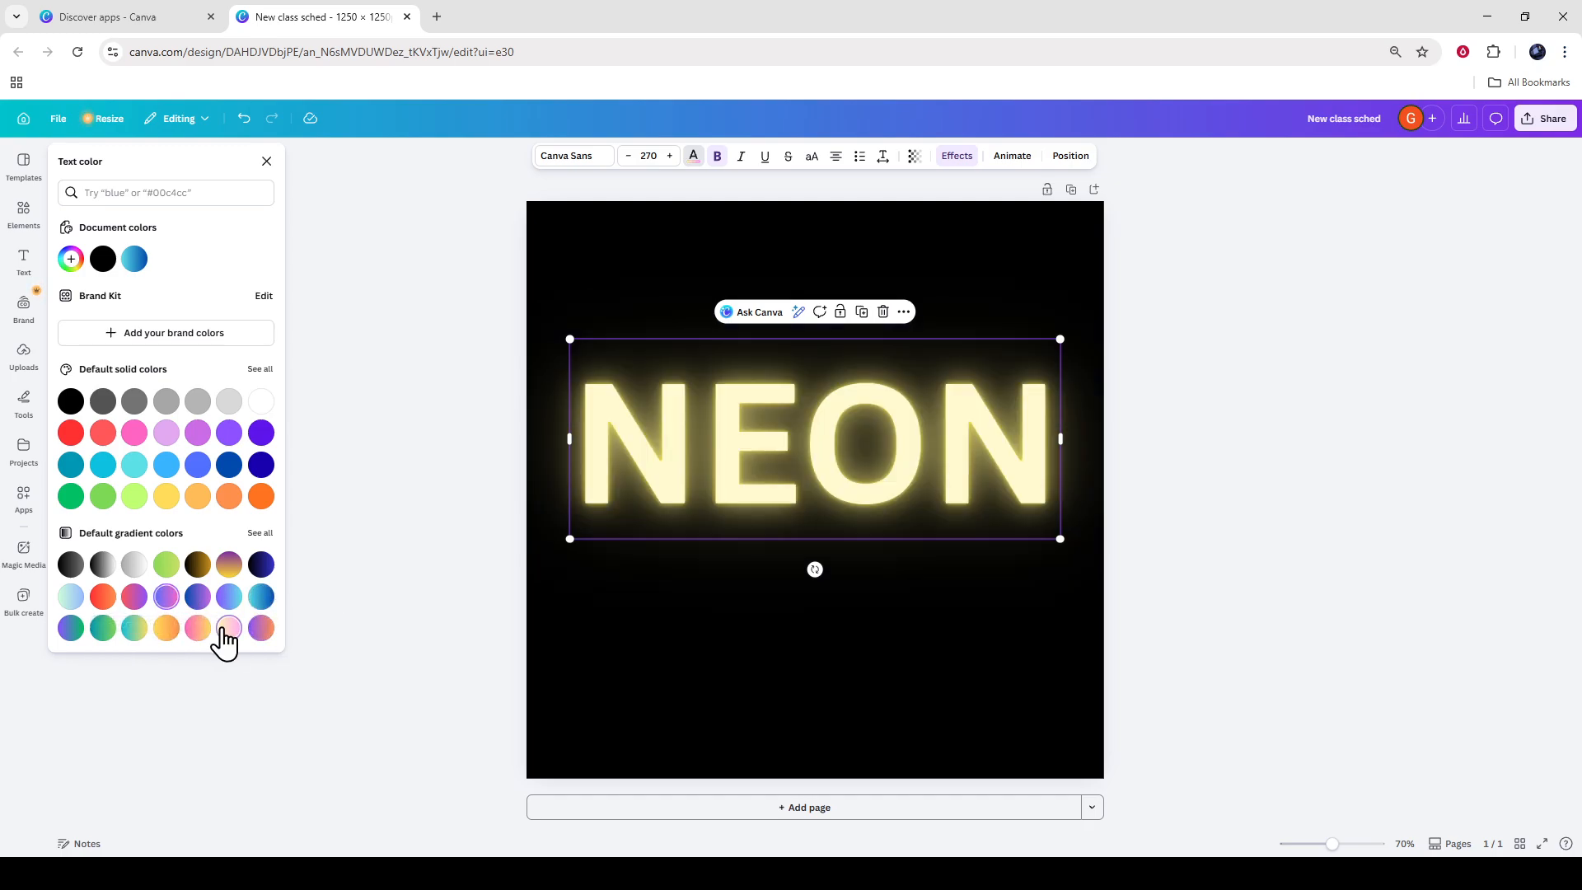
click(262, 632)
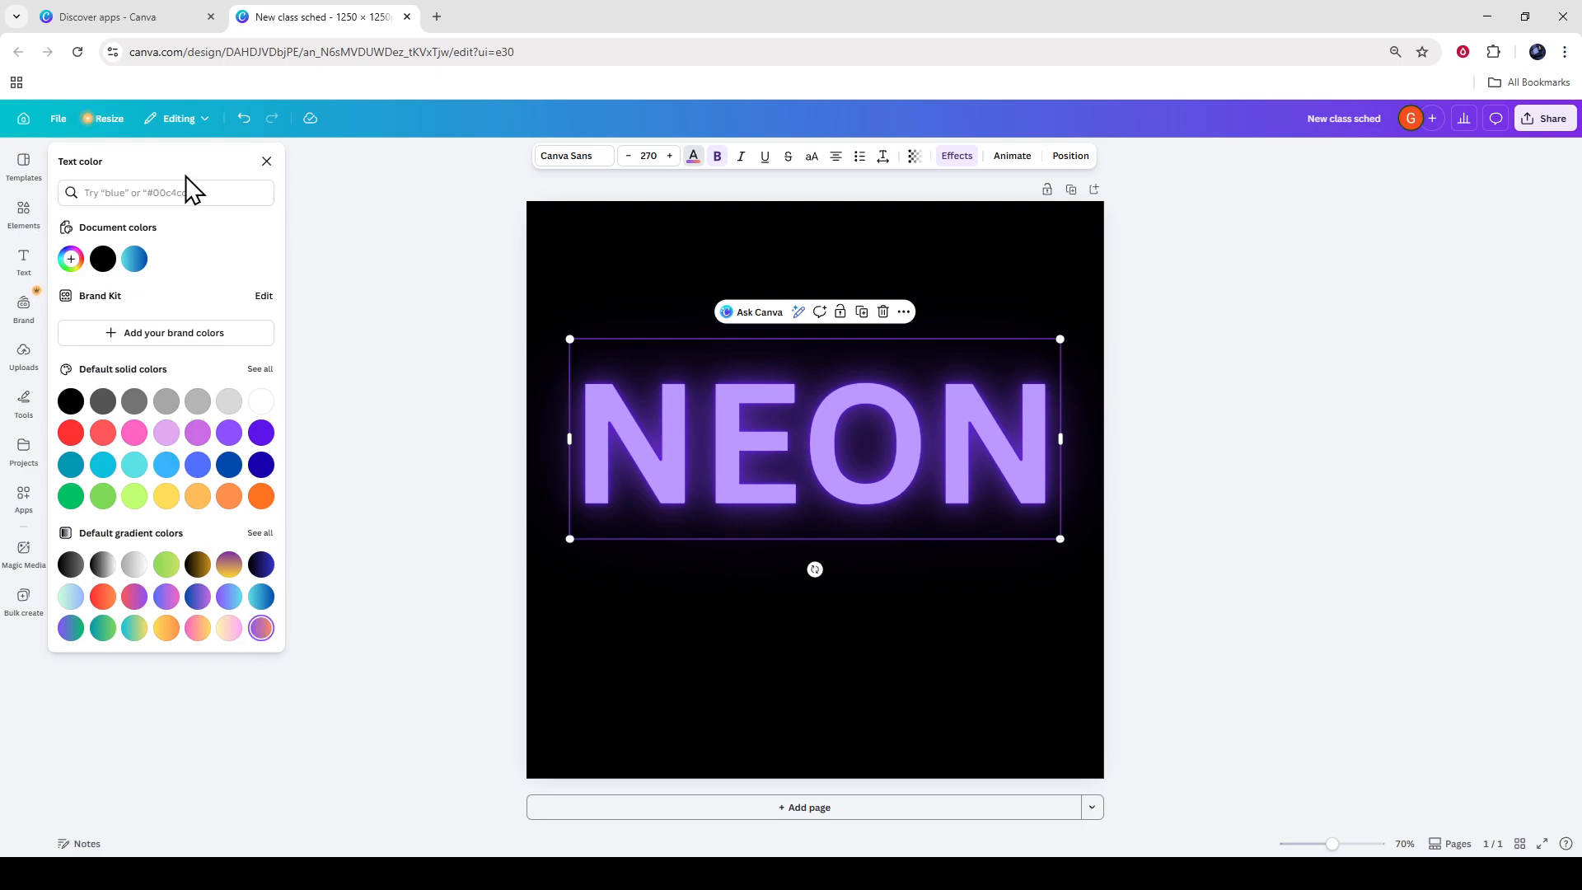
Set the Neon effect's intensity to 90 on the NEON text and deselect the text
click(266, 162)
click(955, 158)
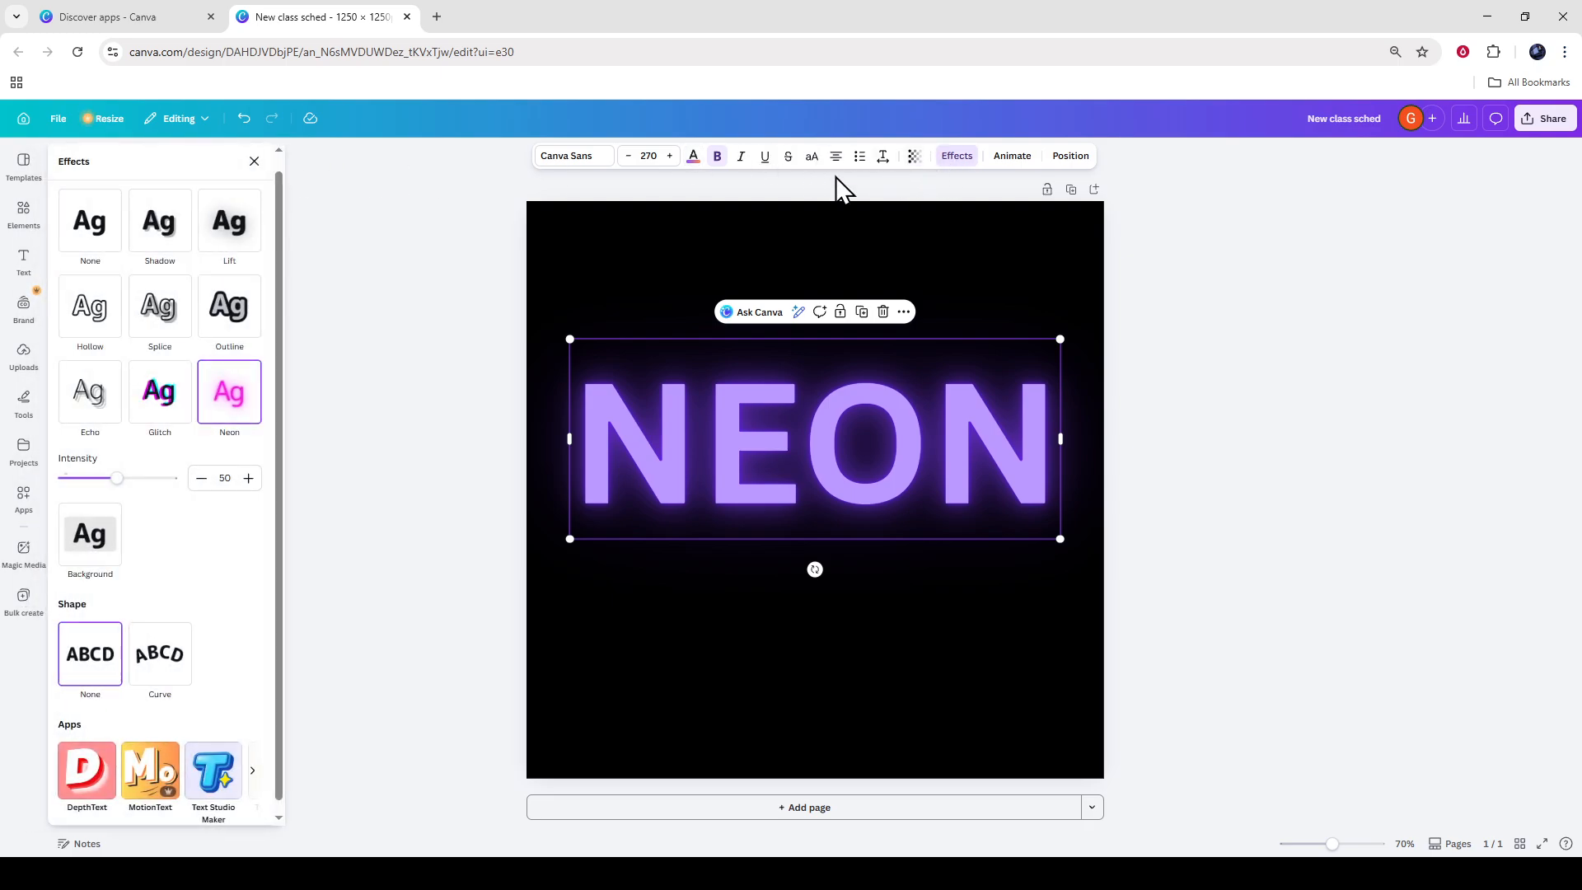
drag(131, 480, 163, 508)
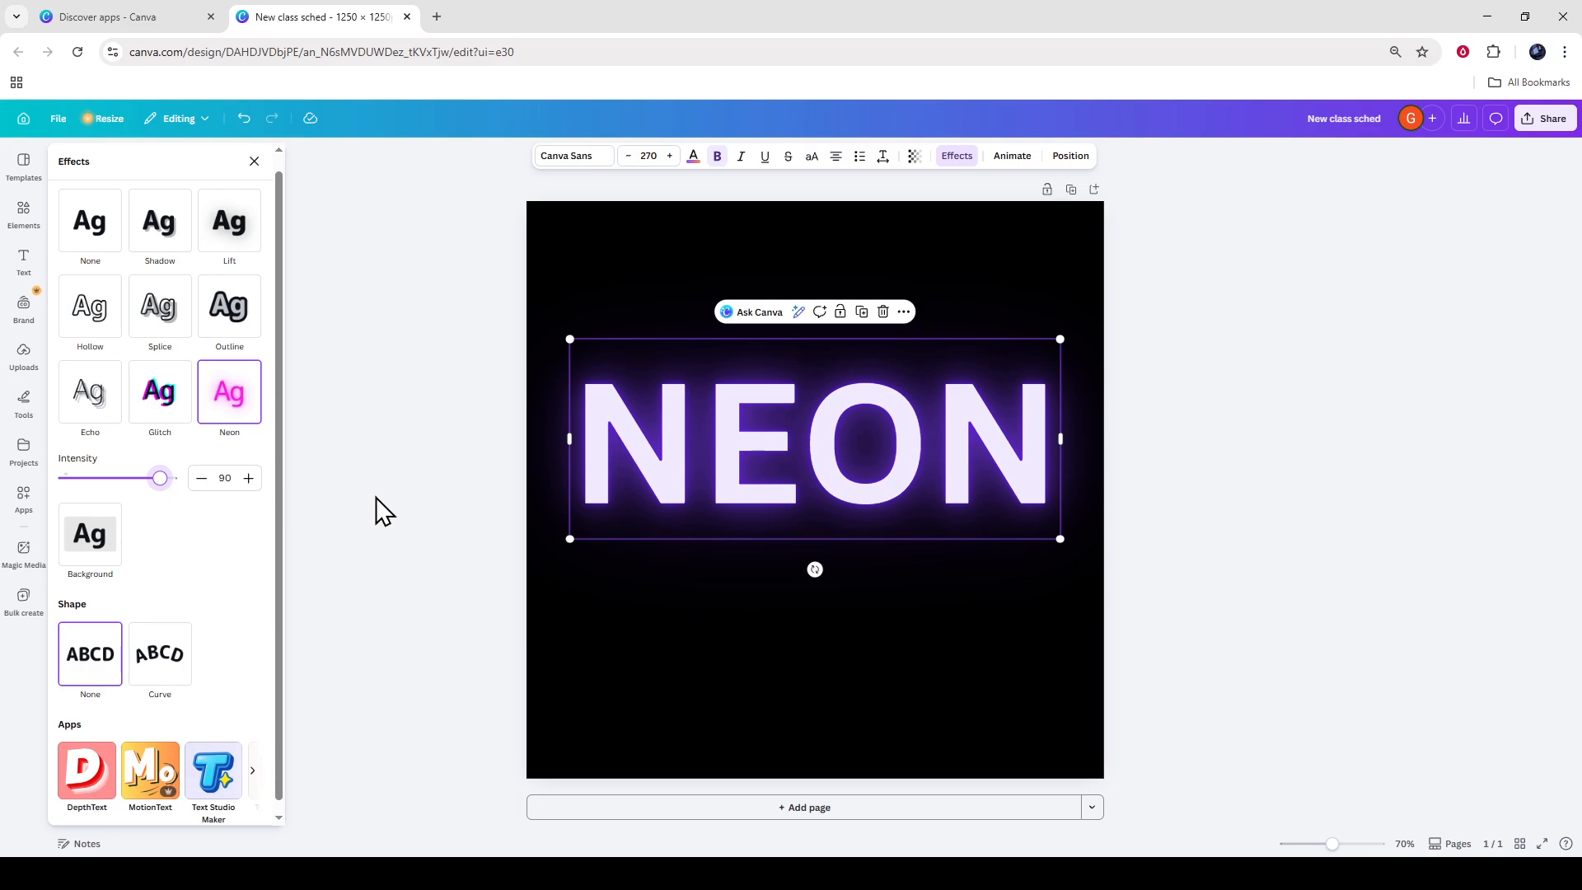
click(407, 497)
click(1386, 614)
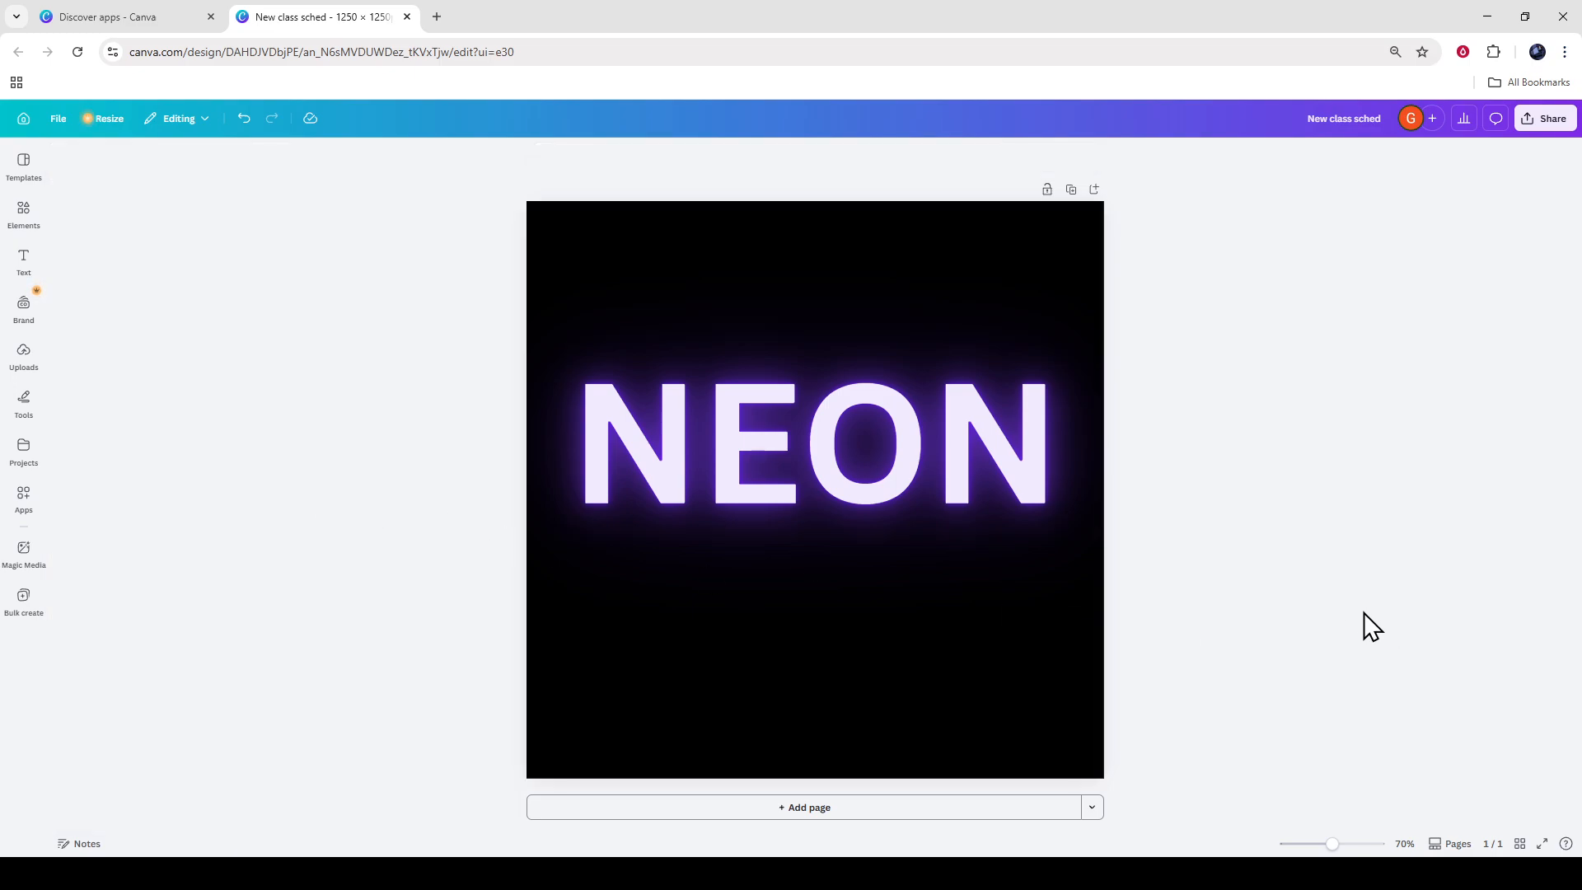